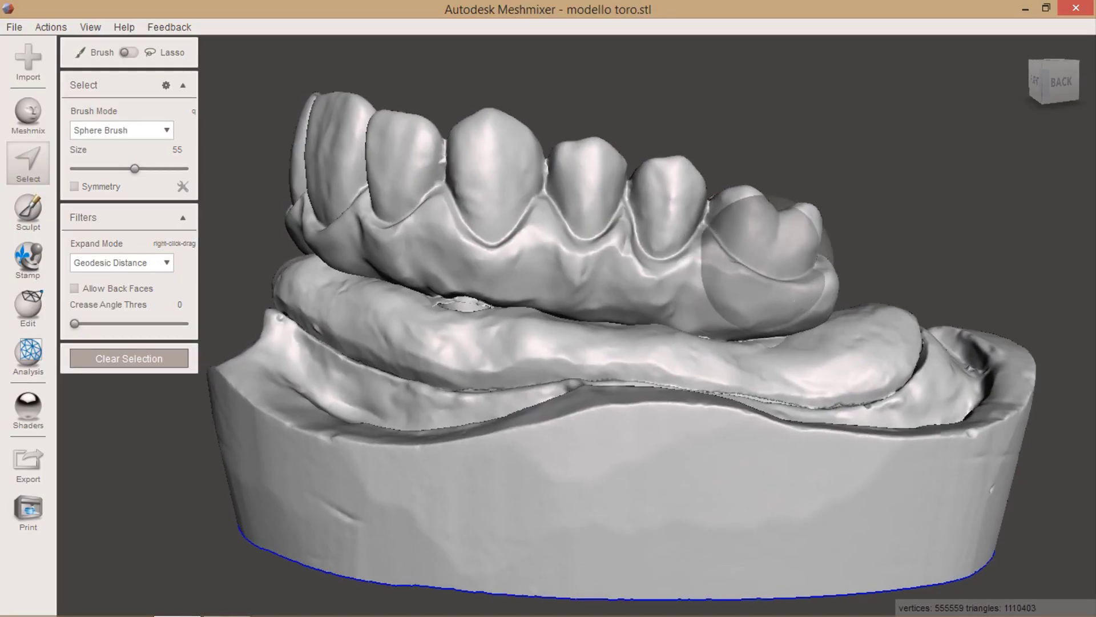
- Brush-select the wax-up teeth, then orbit to view the arch from the front and above
{"action": "mouse_move", "coordinate": [759, 251]}
{"action": "left_mouse_down"}
{"action": "mouse_move", "coordinate": [828, 269]}
{"action": "mouse_move", "coordinate": [565, 266]}
{"action": "left_mouse_up"}
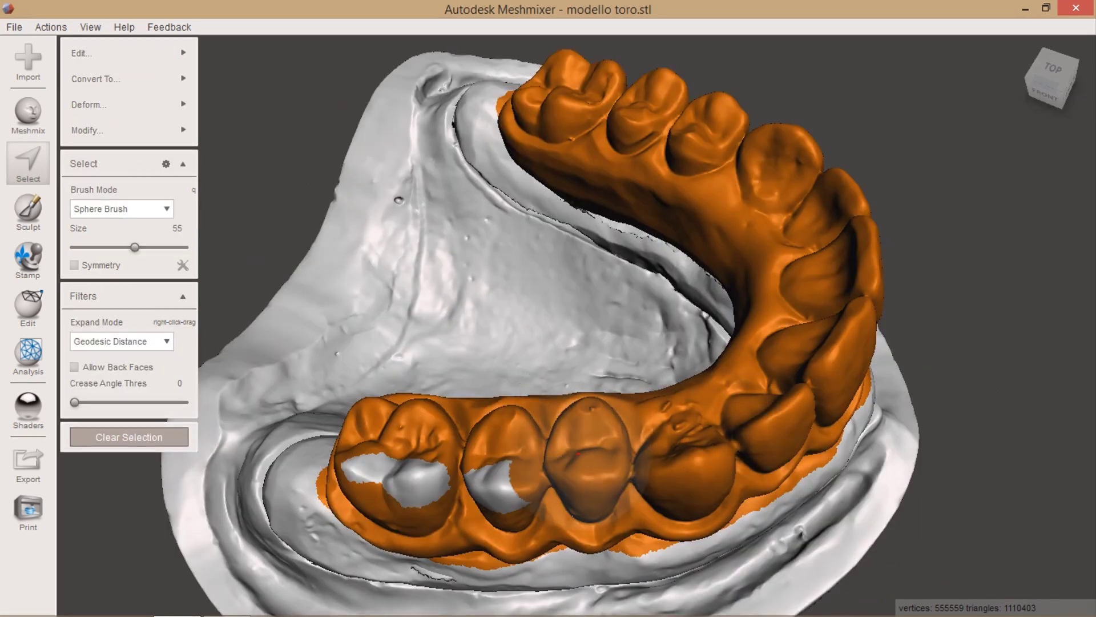
{"action": "right_click_drag", "start_coordinate": [412, 451], "coordinate": [448, 214]}
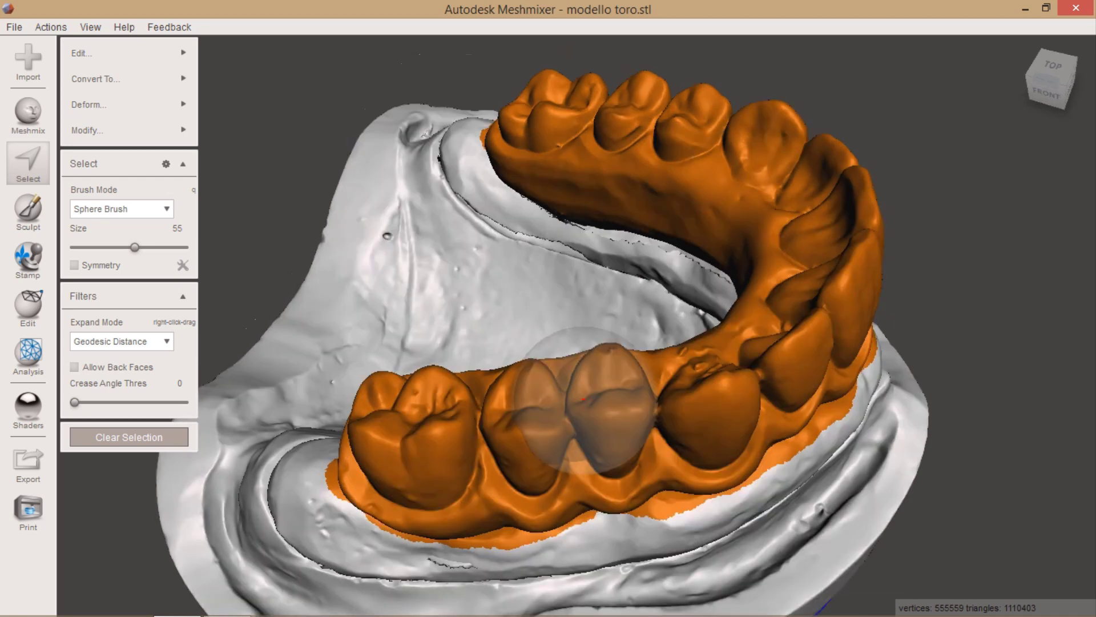
{"action": "scroll", "coordinate": [517, 182], "scroll_direction": "up", "scroll_amount": 10}
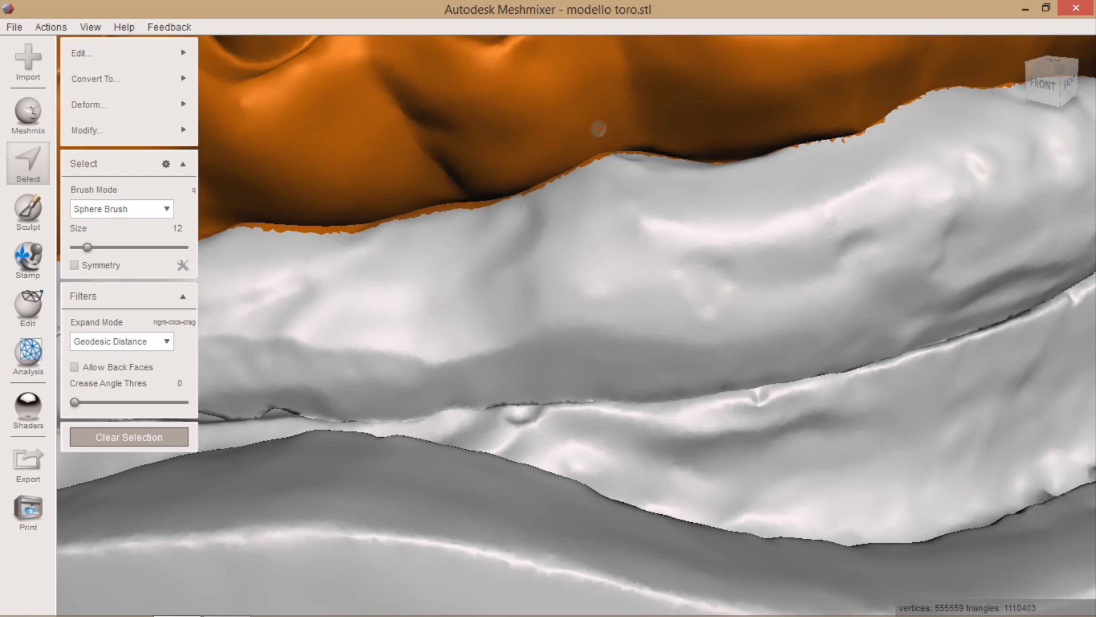
{"action": "scroll", "coordinate": [597, 128], "scroll_direction": "down", "scroll_amount": 10}
{"action": "mouse_move", "coordinate": [608, 176]}
{"action": "right_mouse_down"}
{"action": "mouse_move", "coordinate": [594, 302]}
{"action": "mouse_move", "coordinate": [499, 277]}
{"action": "right_mouse_up"}
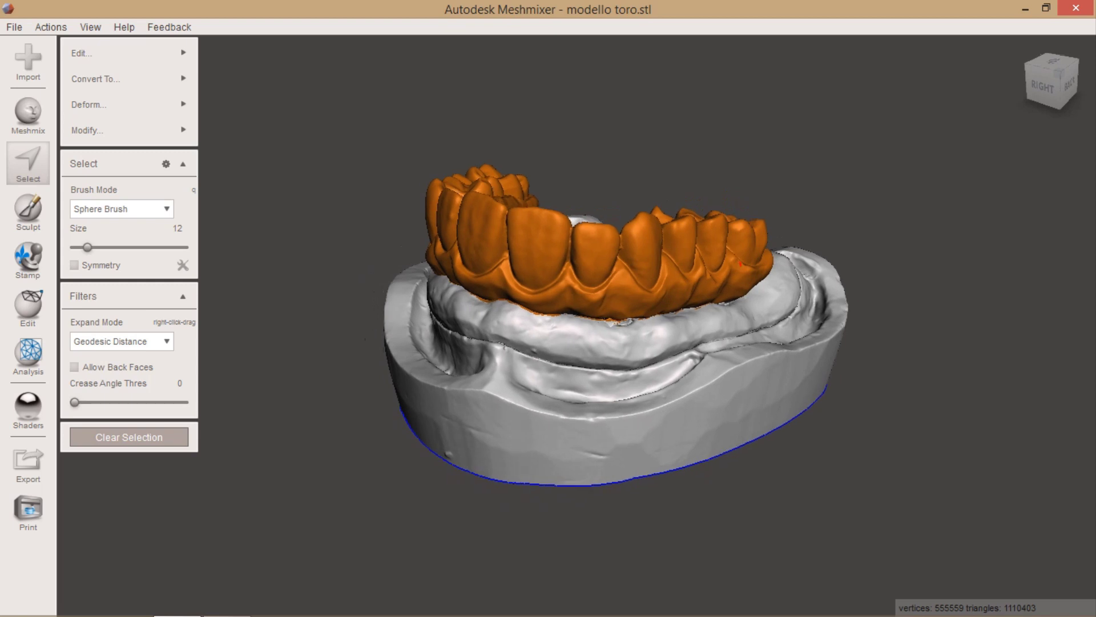
{"action": "right_click_drag", "start_coordinate": [768, 281], "coordinate": [692, 456]}
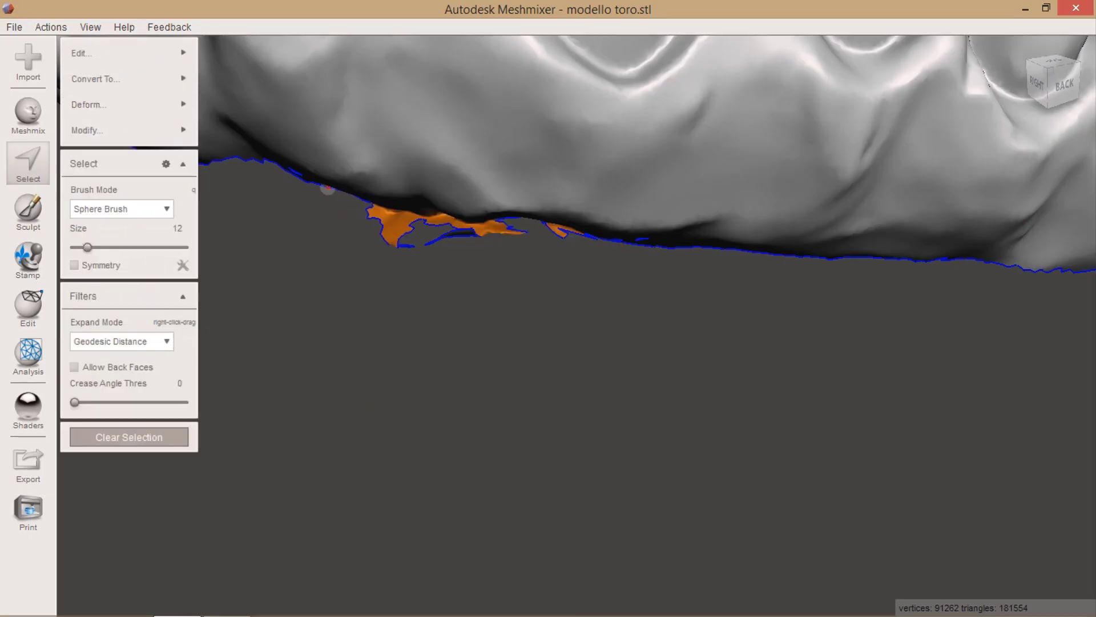
- Delete the selected stray fragments along the wax-up's edge
{"action": "key", "text": "Delete"}
{"action": "scroll", "coordinate": [615, 262], "scroll_direction": "down", "scroll_amount": 5}
{"action": "right_click_drag", "start_coordinate": [615, 262], "coordinate": [559, 262]}
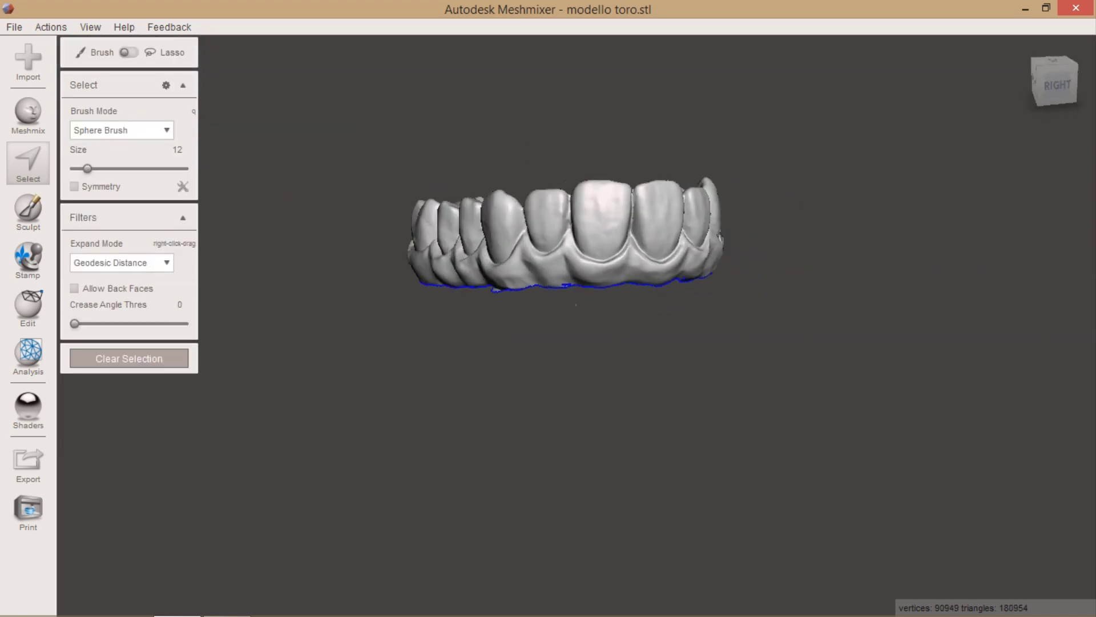
{"action": "scroll", "coordinate": [567, 306], "scroll_direction": "up", "scroll_amount": 3}
{"action": "scroll", "coordinate": [552, 278], "scroll_direction": "up", "scroll_amount": 3}
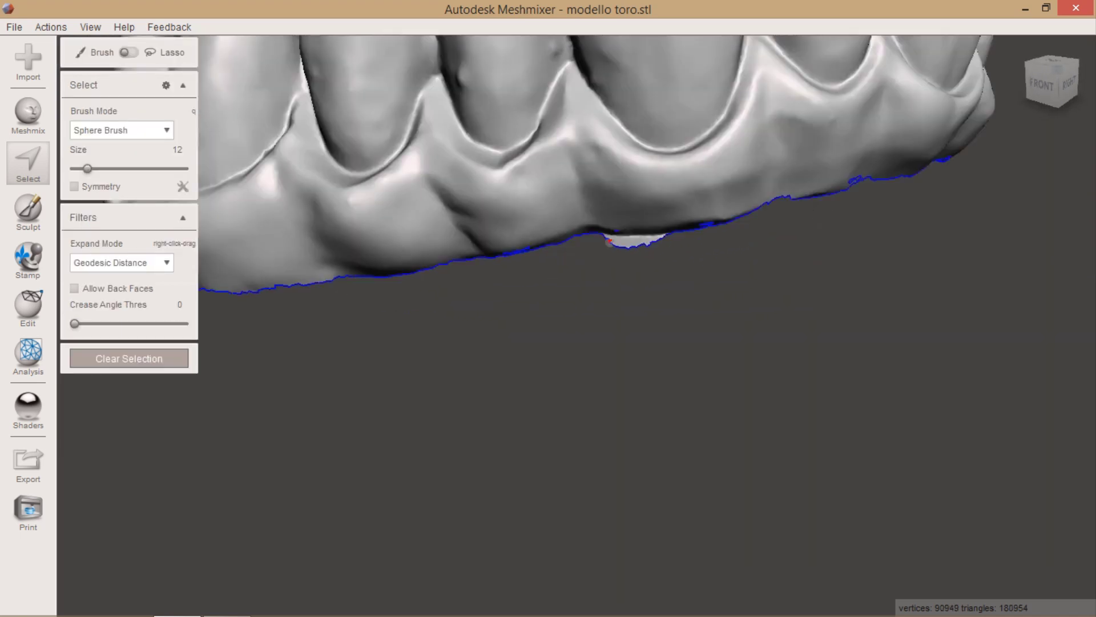
- Select and delete the small leftover patch under the gum line, then leave selection mode
{"action": "left_click", "coordinate": [610, 242]}
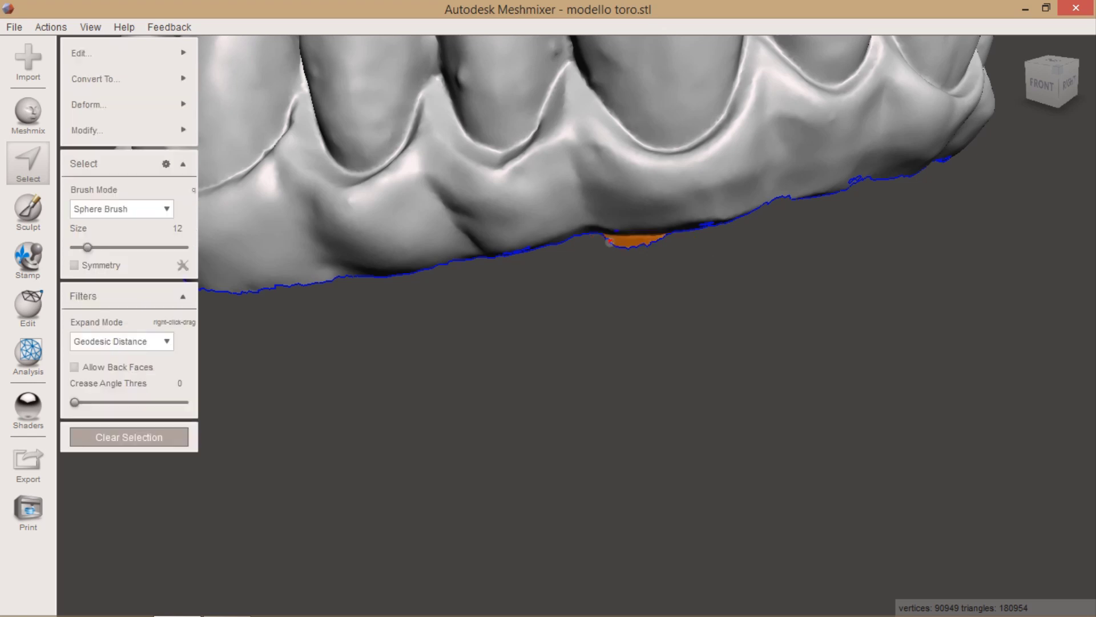
{"action": "key", "text": "Delete"}
{"action": "scroll", "coordinate": [554, 277], "scroll_direction": "down", "scroll_amount": 5}
{"action": "mouse_move", "coordinate": [553, 276]}
{"action": "right_mouse_down"}
{"action": "mouse_move", "coordinate": [575, 303]}
{"action": "mouse_move", "coordinate": [605, 246]}
{"action": "mouse_move", "coordinate": [591, 302]}
{"action": "mouse_move", "coordinate": [537, 304]}
{"action": "right_mouse_up"}
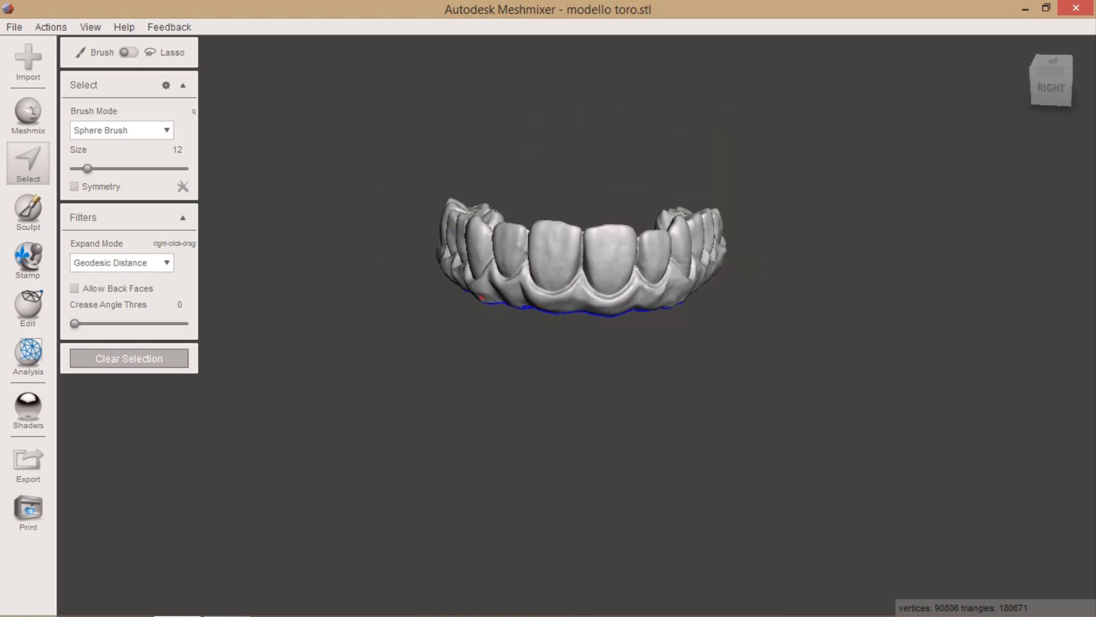
{"action": "key", "text": "Escape"}
- Run Inspector's Auto Repair All on the wax-up, then orbit to its underside
{"action": "left_click", "coordinate": [28, 354]}
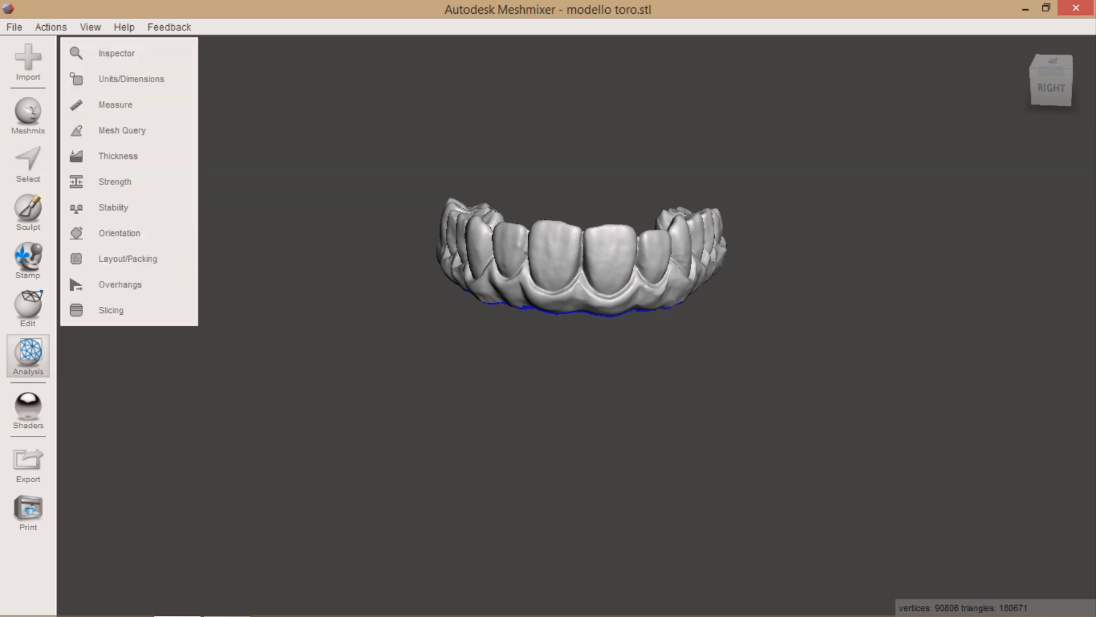
{"action": "left_click", "coordinate": [114, 53]}
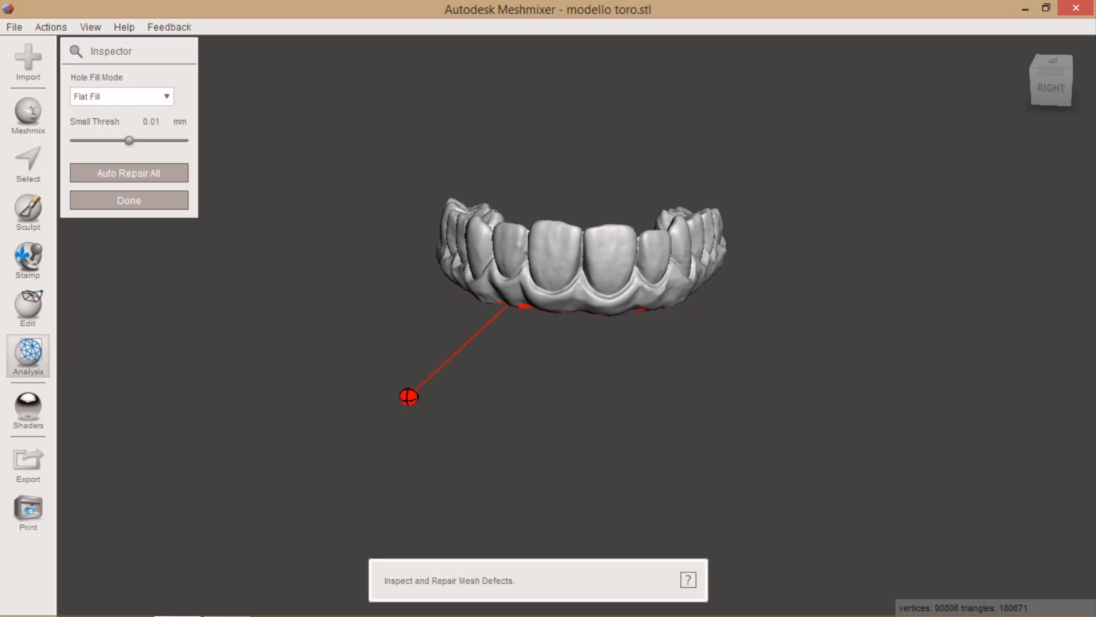
{"action": "left_click", "coordinate": [128, 173]}
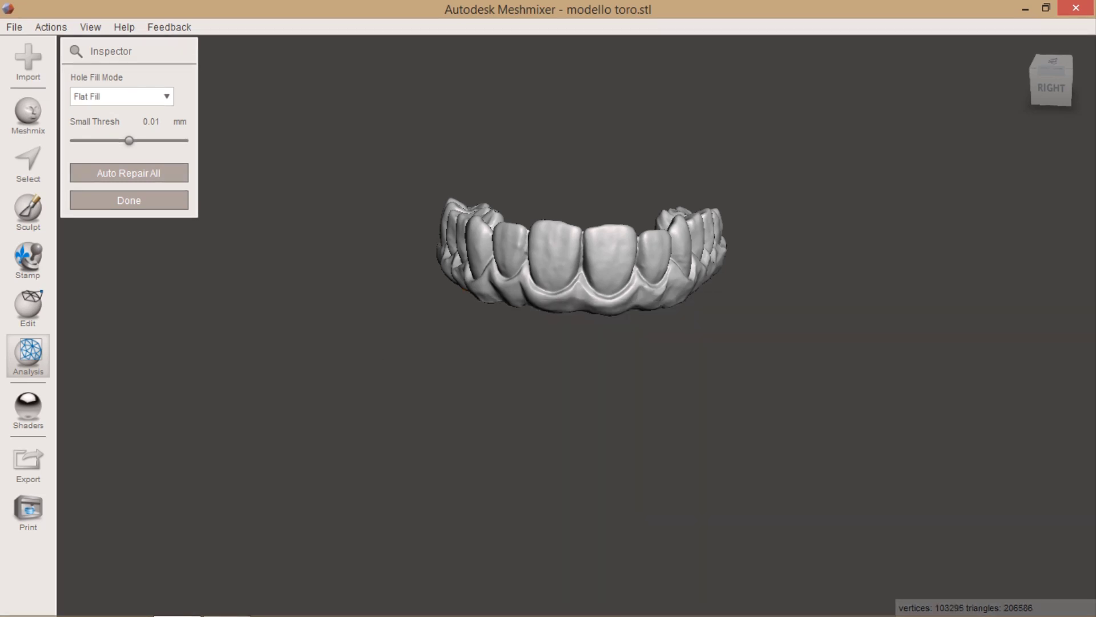
{"action": "left_click", "coordinate": [129, 200]}
{"action": "mouse_move", "coordinate": [571, 428]}
{"action": "right_mouse_down"}
{"action": "mouse_move", "coordinate": [571, 315]}
{"action": "mouse_move", "coordinate": [606, 217]}
{"action": "mouse_move", "coordinate": [800, 229]}
{"action": "right_mouse_up"}
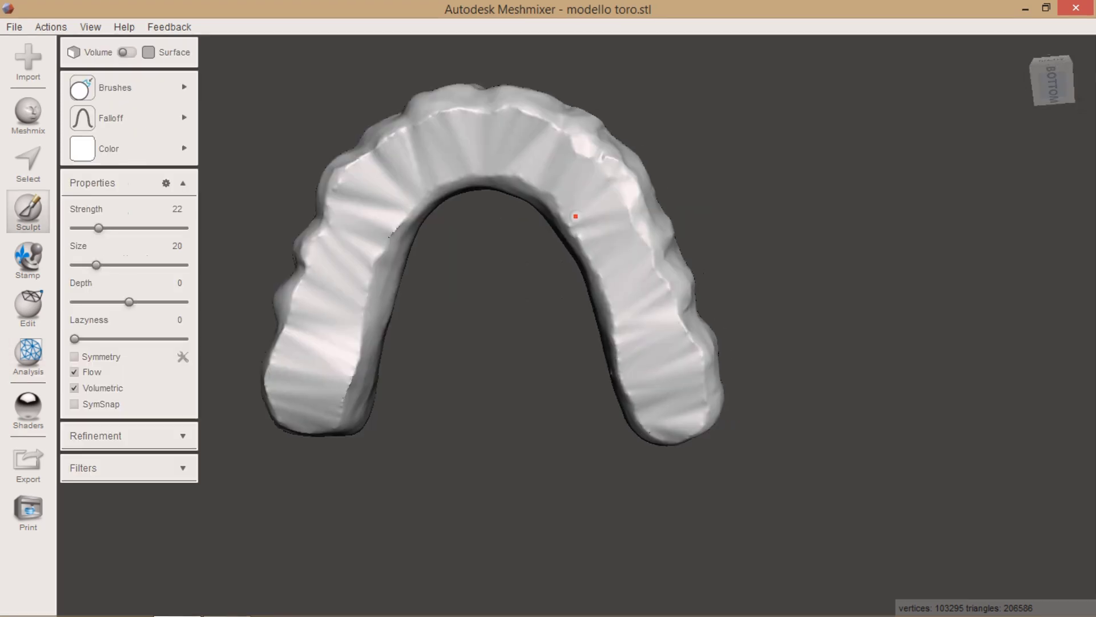
{"action": "key", "text": "space"}
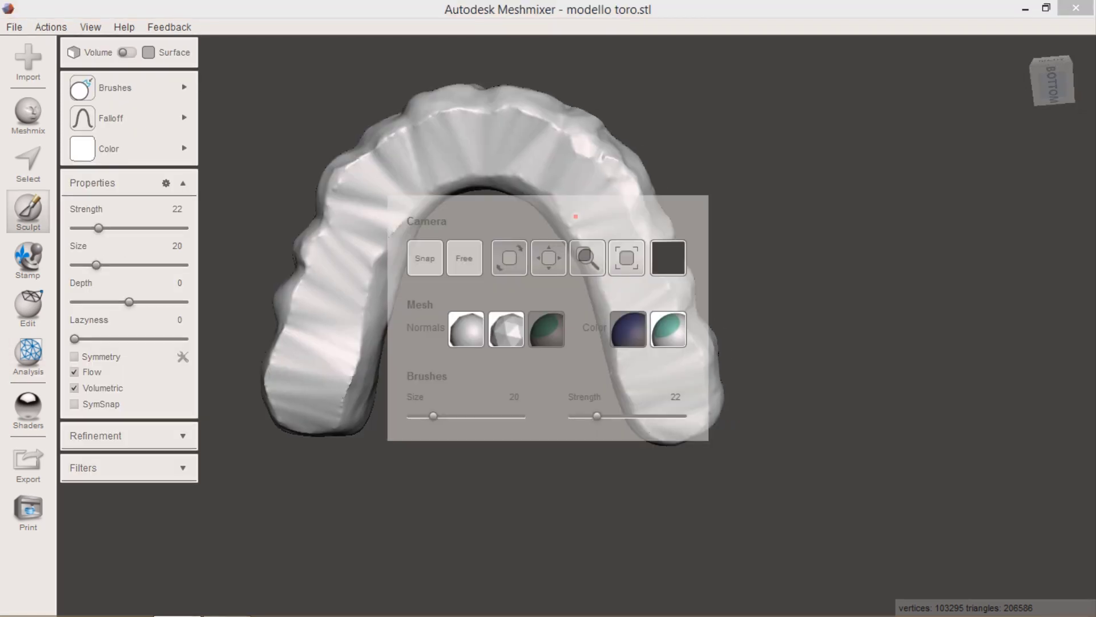
- Raise sculpt brush strength to 33, sculpt the underside, then raise strength to 46
{"action": "left_click_drag", "start_coordinate": [597, 416], "coordinate": [609, 416]}
{"action": "key", "text": "bracketright"}
{"action": "key", "text": "bracketright"}
{"action": "key", "text": "bracketright"}
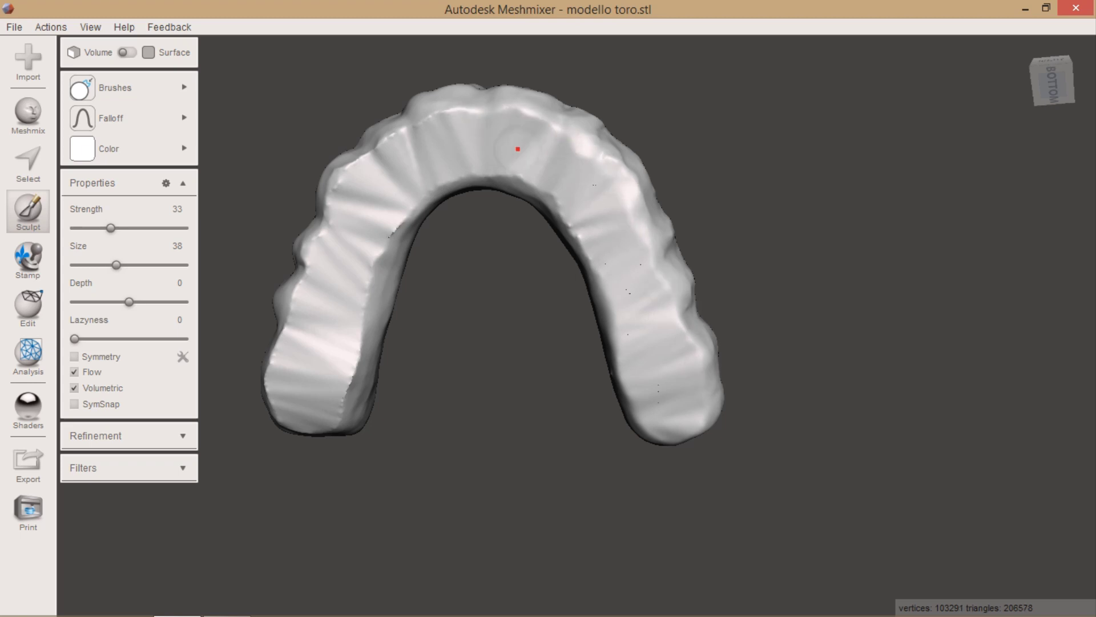
{"action": "key", "text": "space"}
{"action": "left_click_drag", "start_coordinate": [609, 416], "coordinate": [623, 416]}
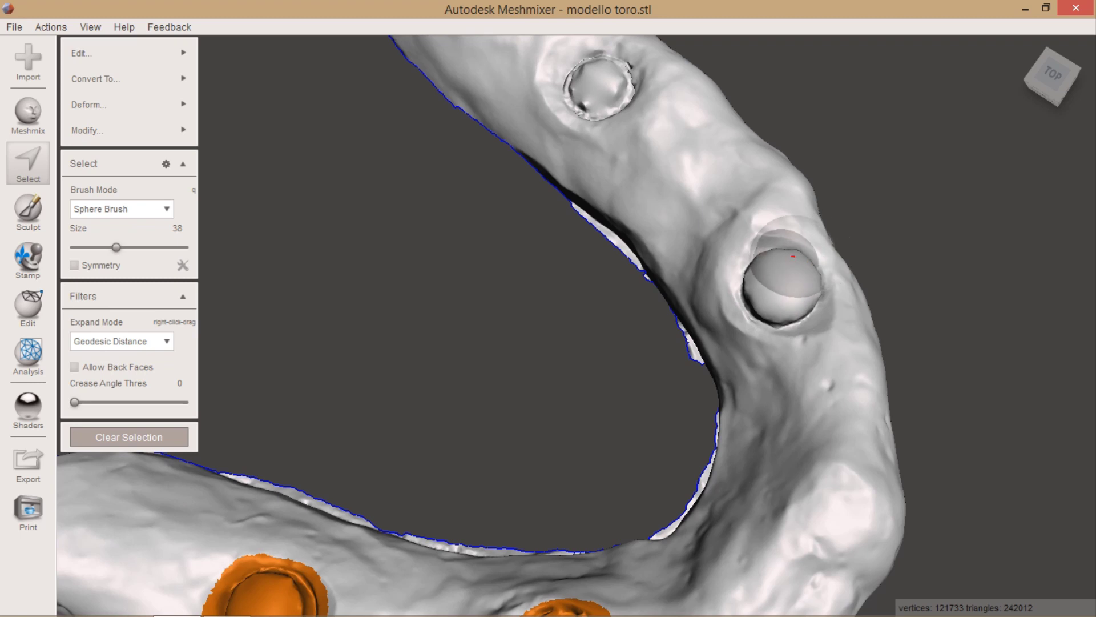
- Brush-select the implant analog tops on the gum mesh and delete them
{"action": "mouse_move", "coordinate": [770, 269]}
{"action": "left_mouse_down"}
{"action": "mouse_move", "coordinate": [787, 253]}
{"action": "mouse_move", "coordinate": [795, 284]}
{"action": "left_mouse_up"}
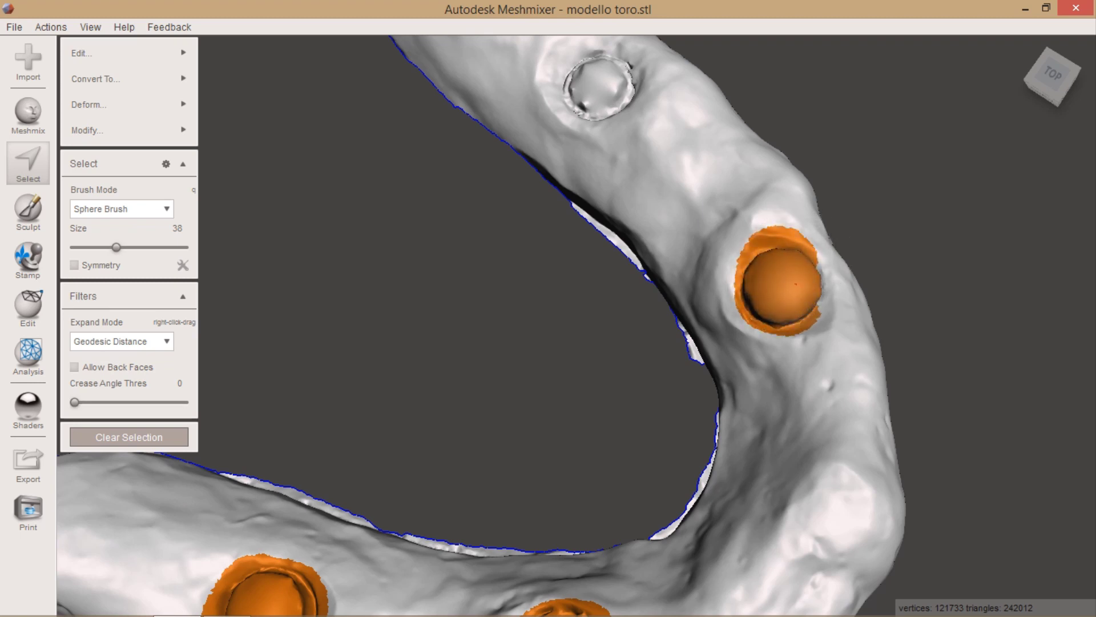
{"action": "mouse_move", "coordinate": [796, 283]}
{"action": "right_mouse_down"}
{"action": "mouse_move", "coordinate": [551, 461]}
{"action": "mouse_move", "coordinate": [528, 394]}
{"action": "right_mouse_up"}
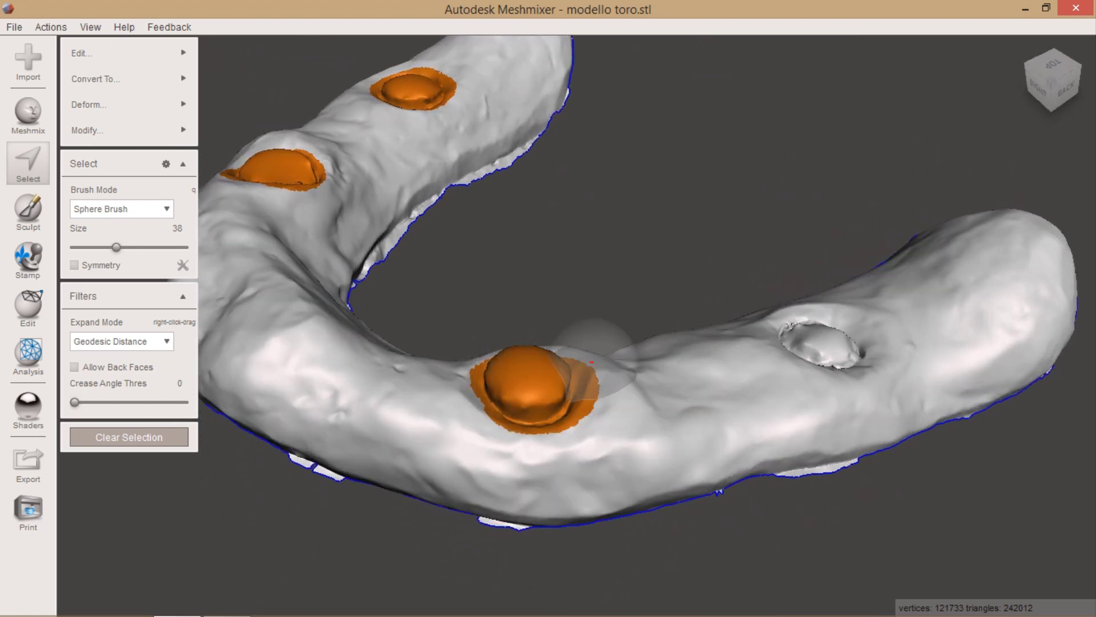
{"action": "right_click_drag", "start_coordinate": [592, 361], "coordinate": [737, 445]}
{"action": "mouse_move", "coordinate": [736, 445]}
{"action": "left_mouse_down"}
{"action": "mouse_move", "coordinate": [724, 453]}
{"action": "mouse_move", "coordinate": [763, 467]}
{"action": "left_mouse_up"}
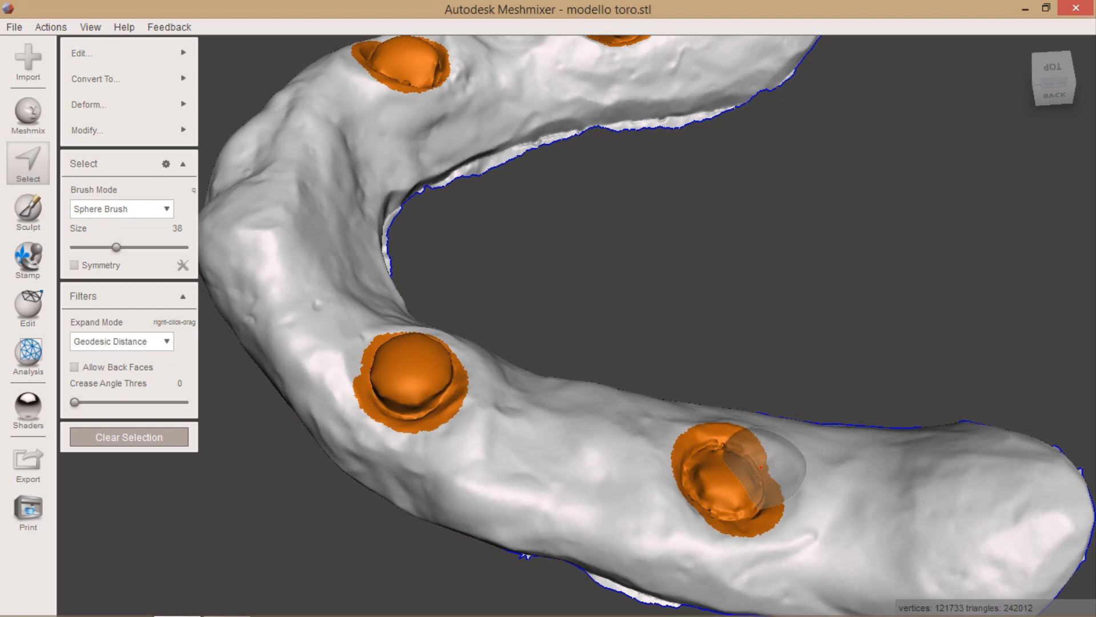
{"action": "key", "text": "Delete"}
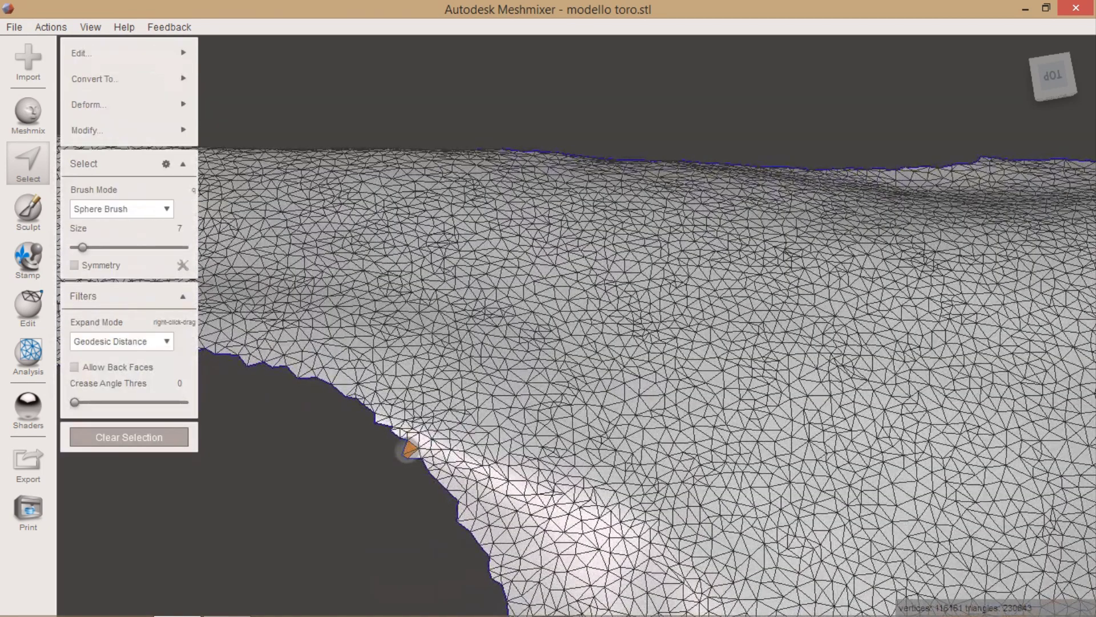
- Select one hole's rim and fill it with a smooth Erase & Fill patch
{"action": "double_click", "coordinate": [407, 452]}
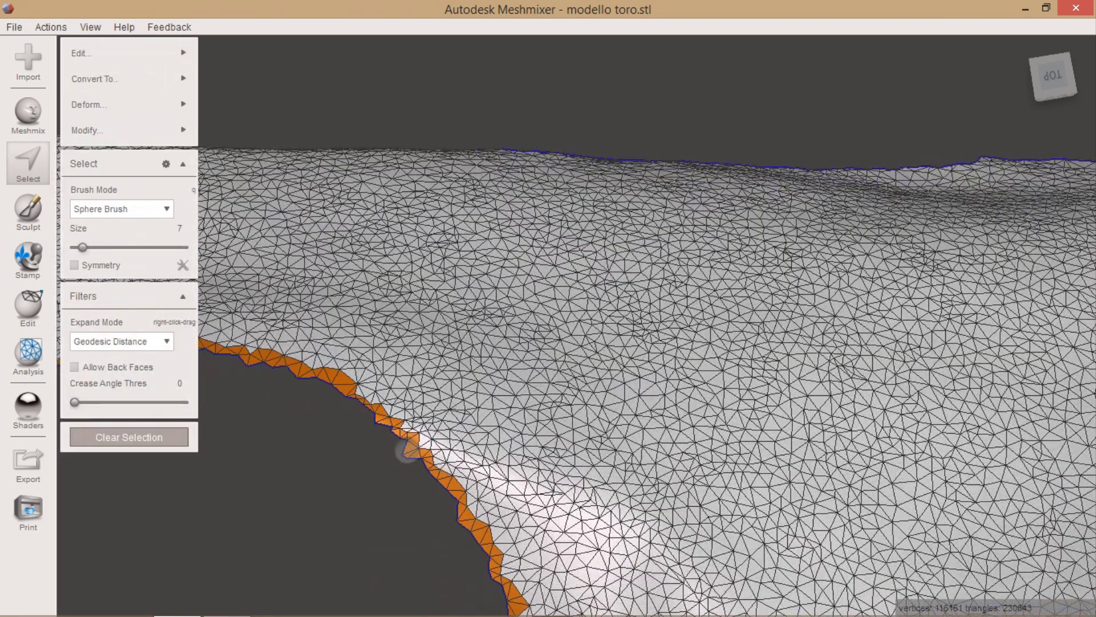
{"action": "key", "text": "f"}
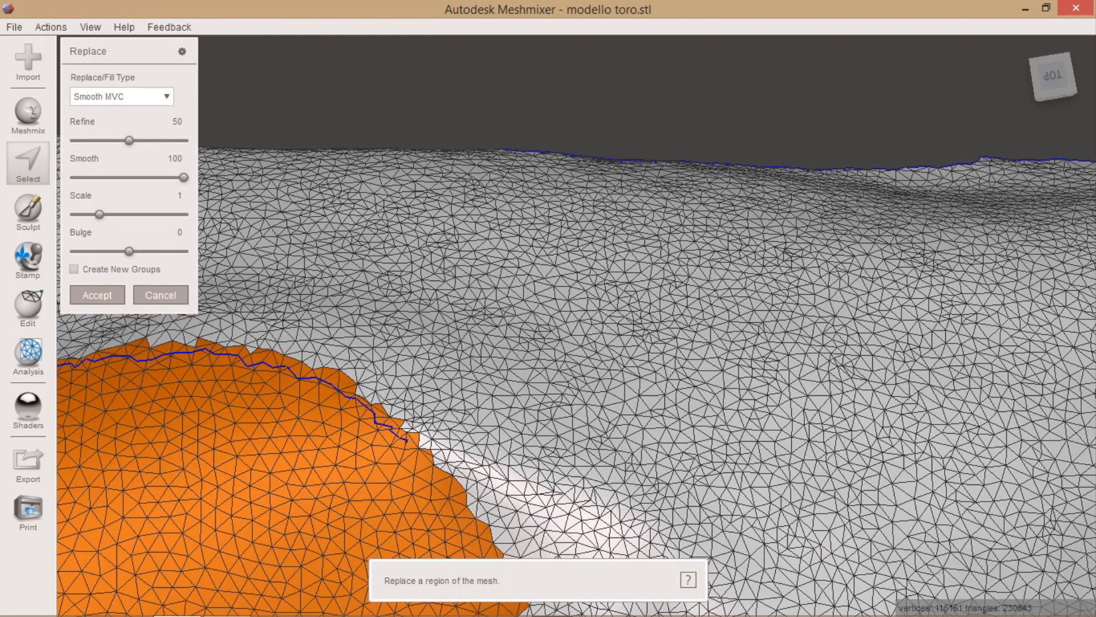
{"action": "scroll", "coordinate": [571, 371], "scroll_direction": "down", "scroll_amount": 2}
{"action": "scroll", "coordinate": [571, 371], "scroll_direction": "down", "scroll_amount": 2}
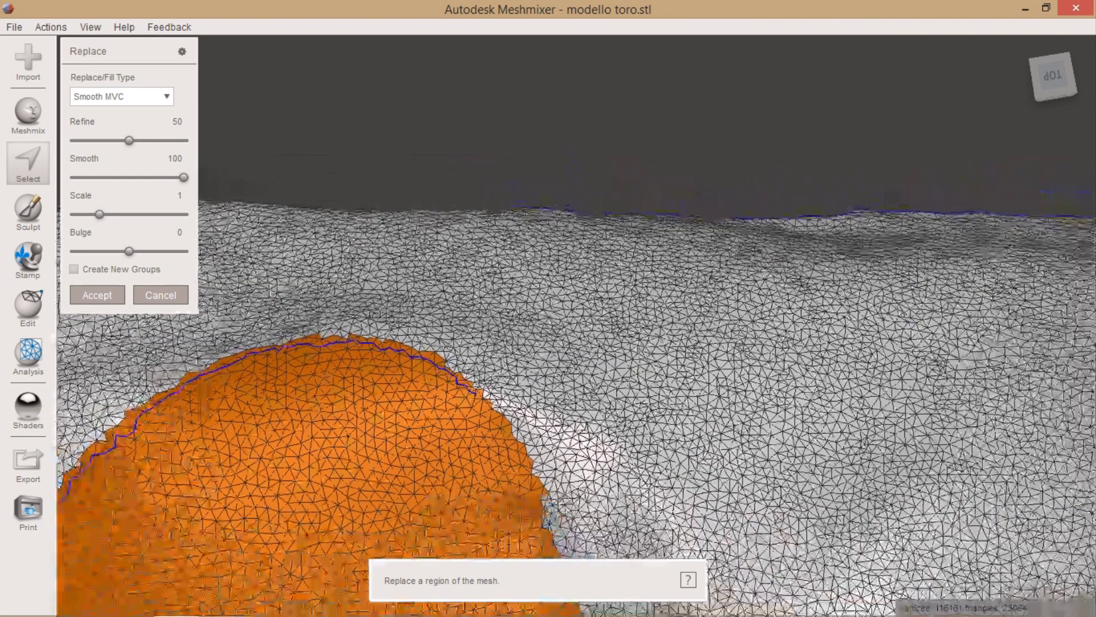
{"action": "scroll", "coordinate": [571, 371], "scroll_direction": "down", "scroll_amount": 3}
{"action": "scroll", "coordinate": [571, 371], "scroll_direction": "down", "scroll_amount": 2}
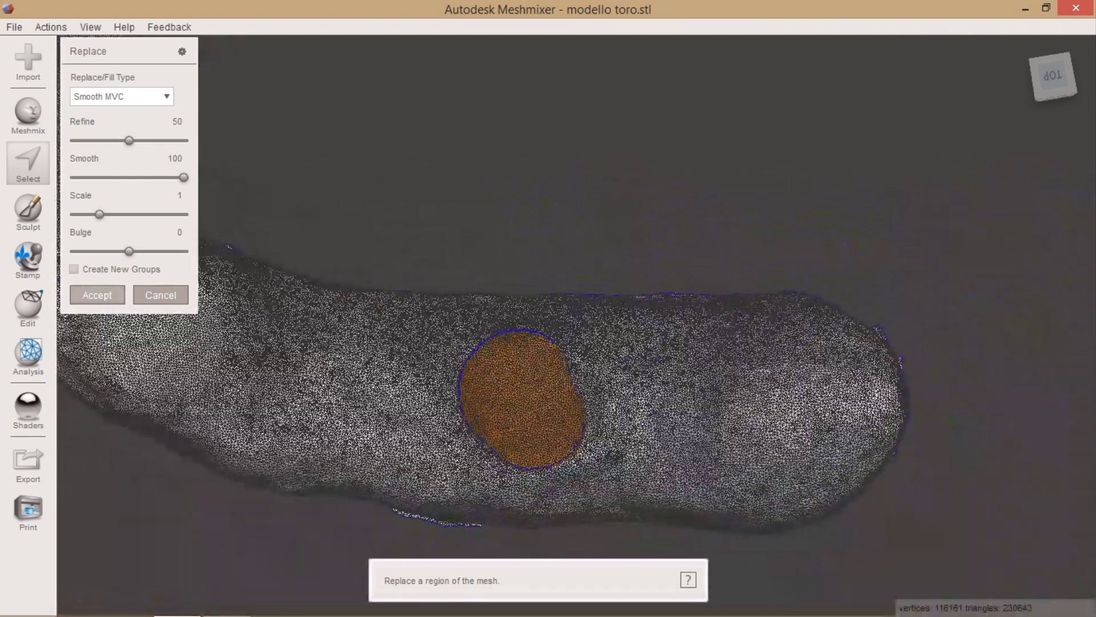
{"action": "key", "text": "Return"}
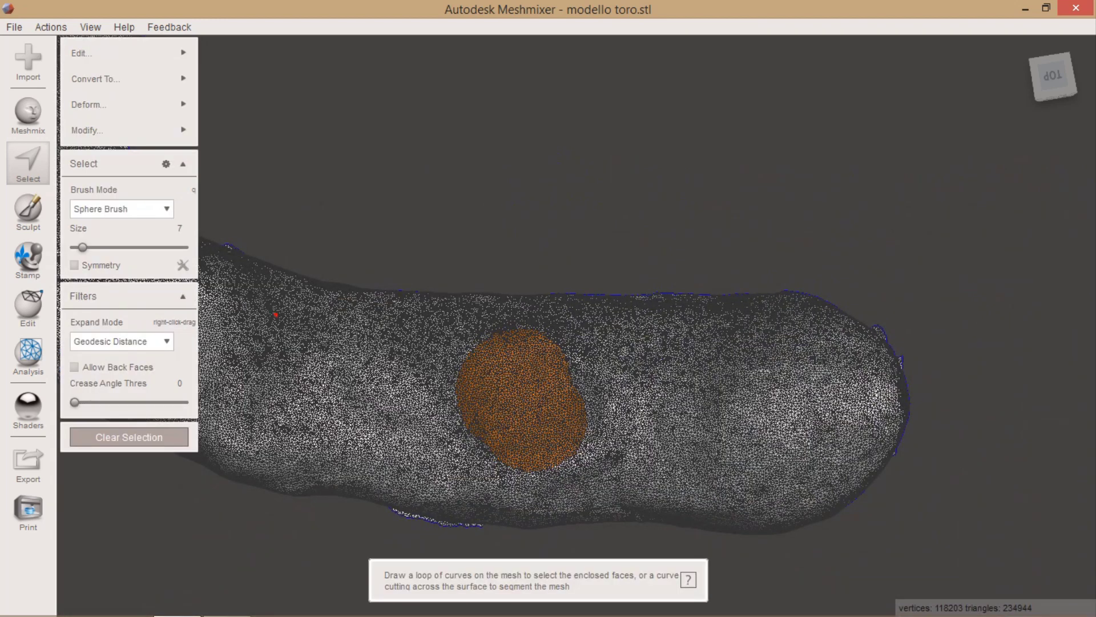
{"action": "mouse_move", "coordinate": [275, 315]}
{"action": "right_mouse_down"}
{"action": "mouse_move", "coordinate": [533, 372]}
{"action": "mouse_move", "coordinate": [225, 406]}
{"action": "mouse_move", "coordinate": [548, 400]}
{"action": "mouse_move", "coordinate": [606, 320]}
{"action": "right_mouse_up"}
{"action": "key", "text": "Escape"}
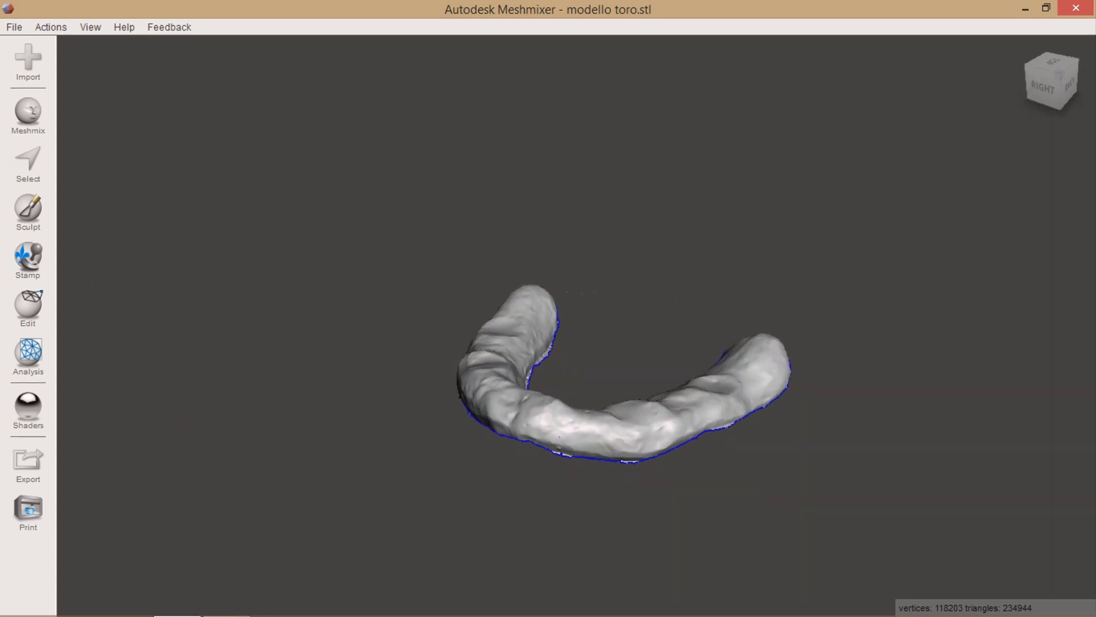
- Set the sculpt brush to strength 54 and size 33, then smooth the gum's front surface
{"action": "left_click", "coordinate": [28, 211]}
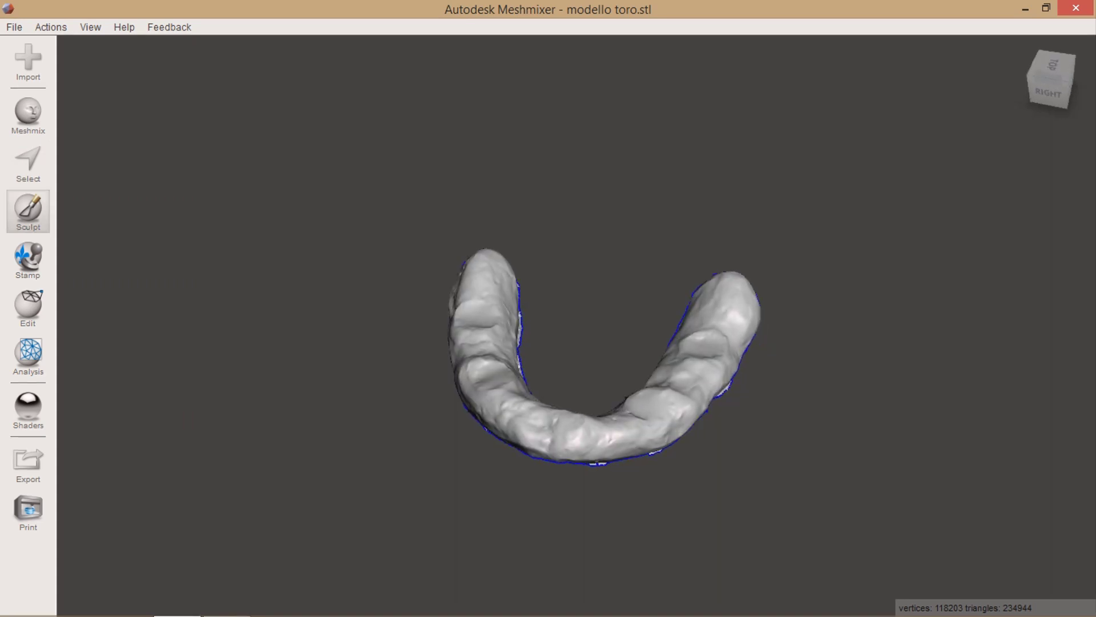
{"action": "key", "text": "space"}
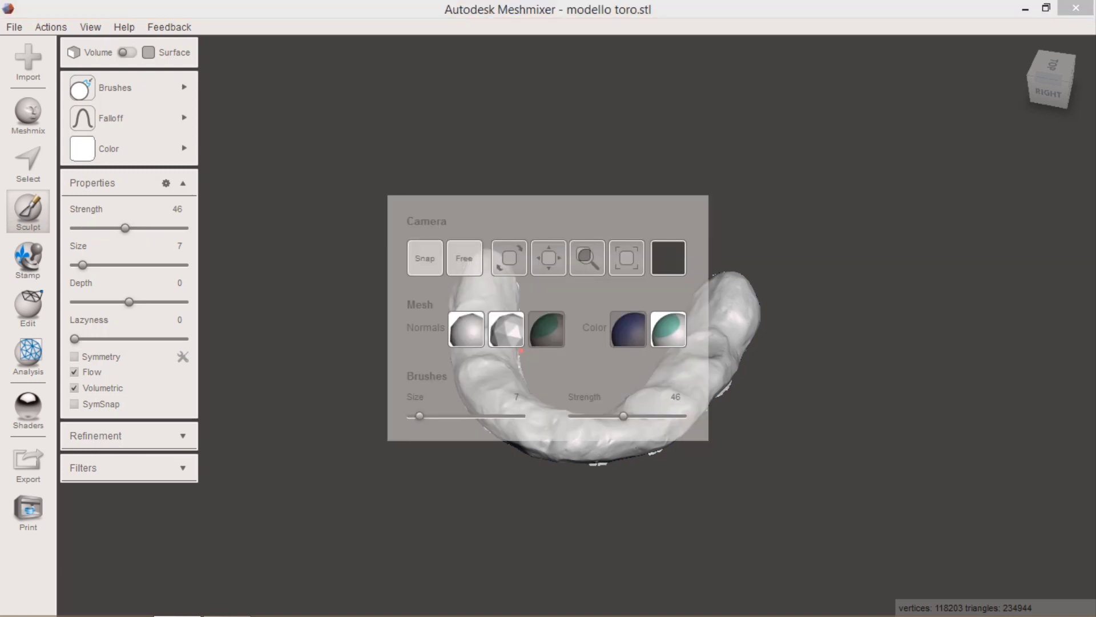
{"action": "left_click_drag", "start_coordinate": [624, 415], "coordinate": [631, 416]}
{"action": "left_click_drag", "start_coordinate": [420, 415], "coordinate": [447, 415]}
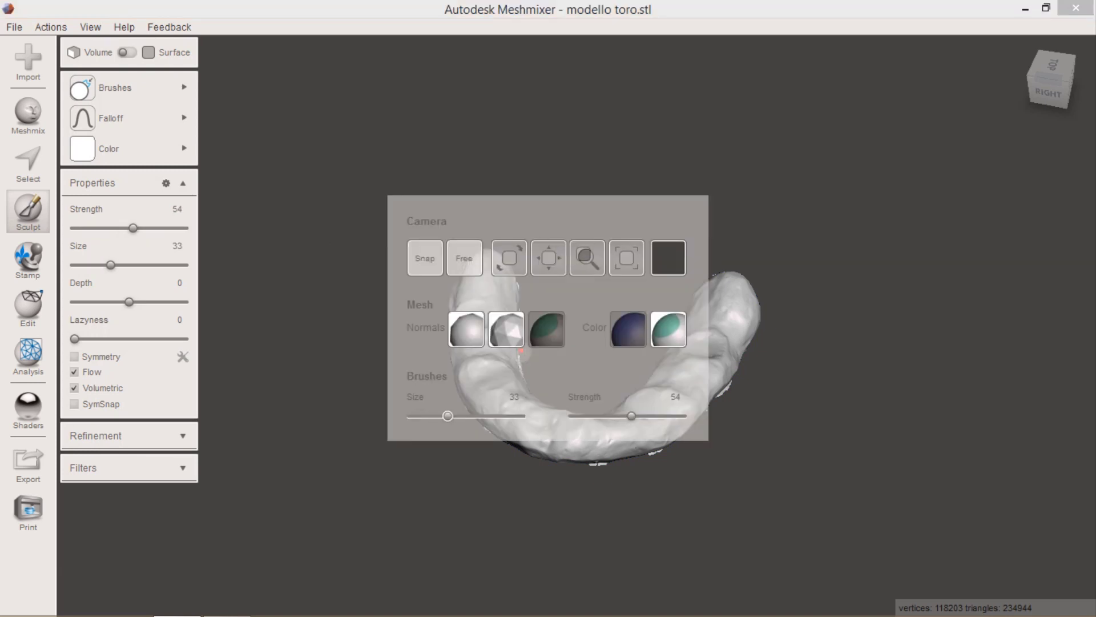
{"action": "right_click_drag", "start_coordinate": [447, 416], "coordinate": [580, 325]}
{"action": "scroll", "coordinate": [451, 354], "scroll_direction": "up", "scroll_amount": 3}
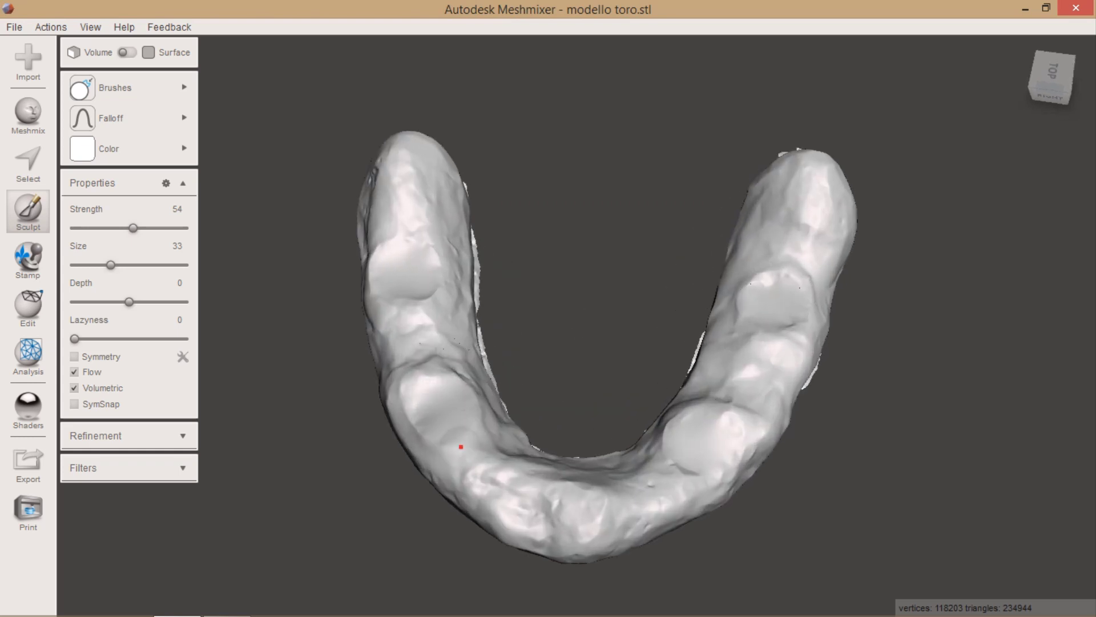
{"action": "left_click_drag", "start_coordinate": [570, 494], "coordinate": [619, 493]}
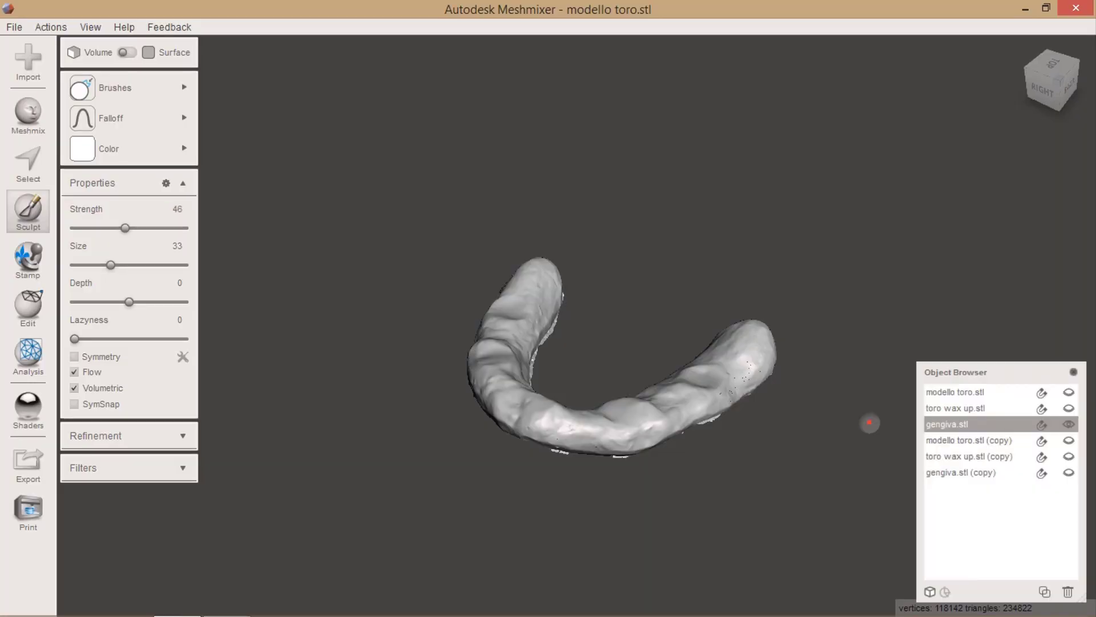
- Select toro wax up.stl and gengiva.stl and Boolean Difference the gum from the wax-up
{"action": "left_click", "coordinate": [955, 408], "text": "shift"}
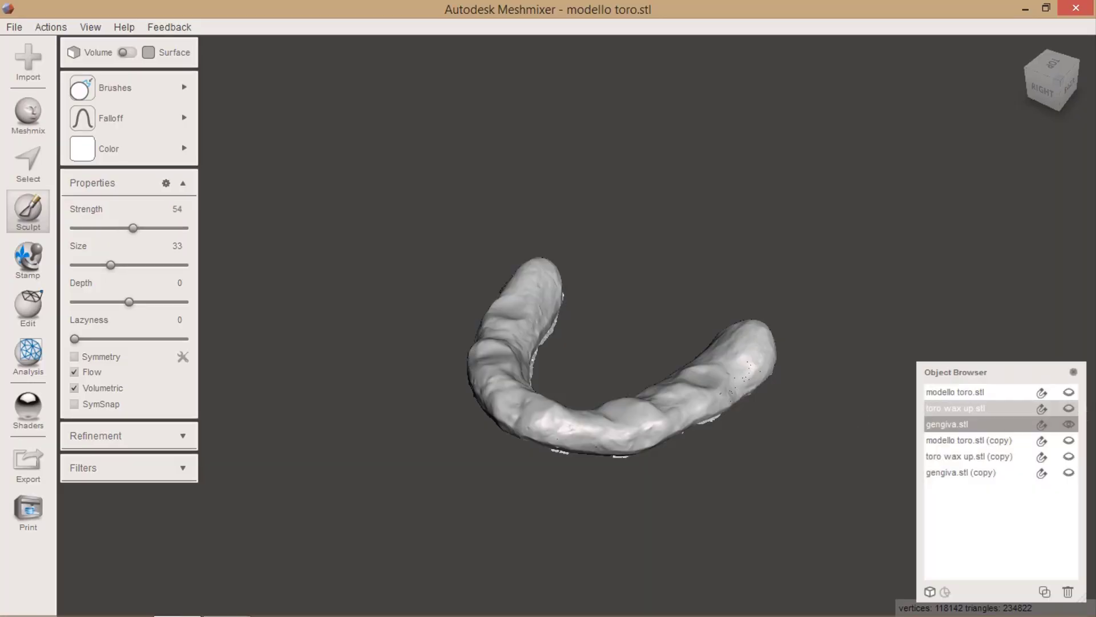
{"action": "left_click", "coordinate": [1068, 408]}
{"action": "left_click", "coordinate": [955, 408]}
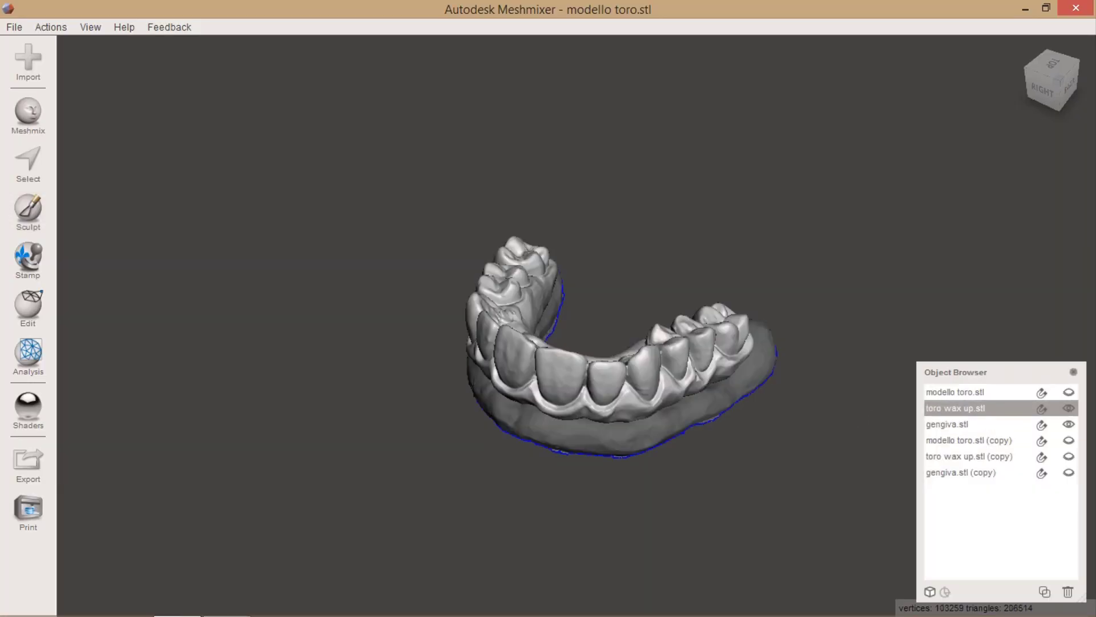
{"action": "left_click", "coordinate": [947, 424], "text": "shift"}
{"action": "left_click", "coordinate": [28, 307]}
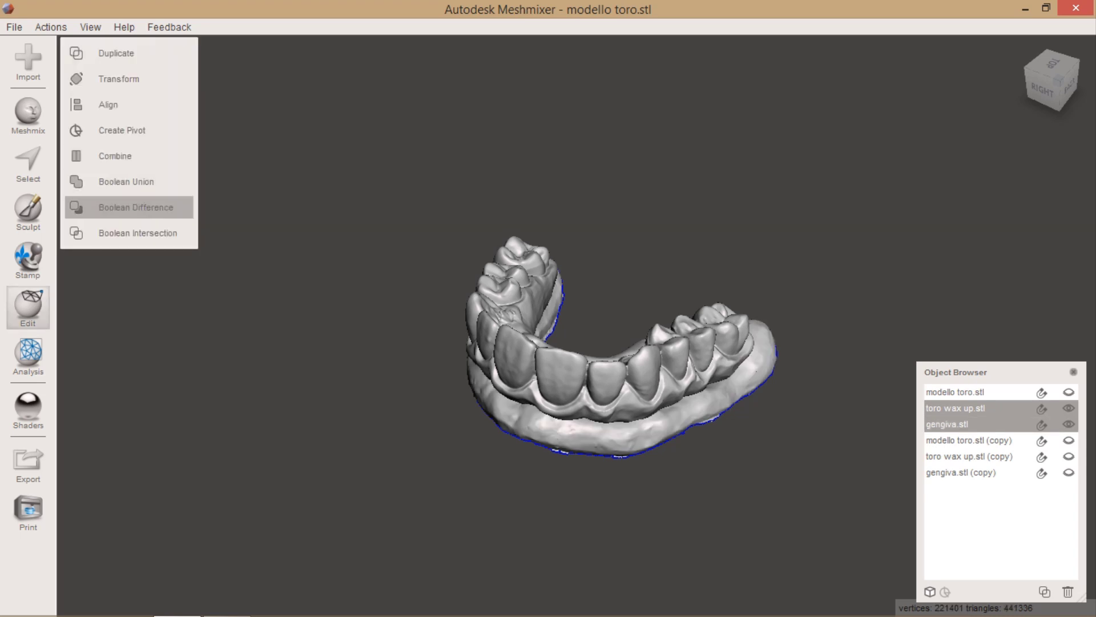
{"action": "left_click", "coordinate": [136, 207]}
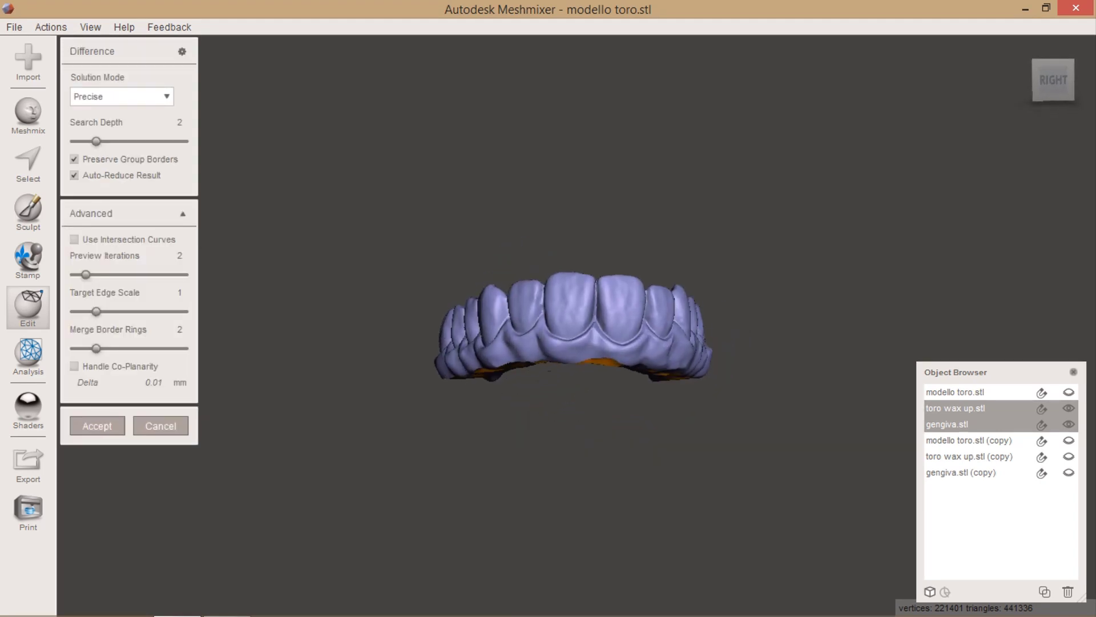
{"action": "left_click", "coordinate": [1074, 372]}
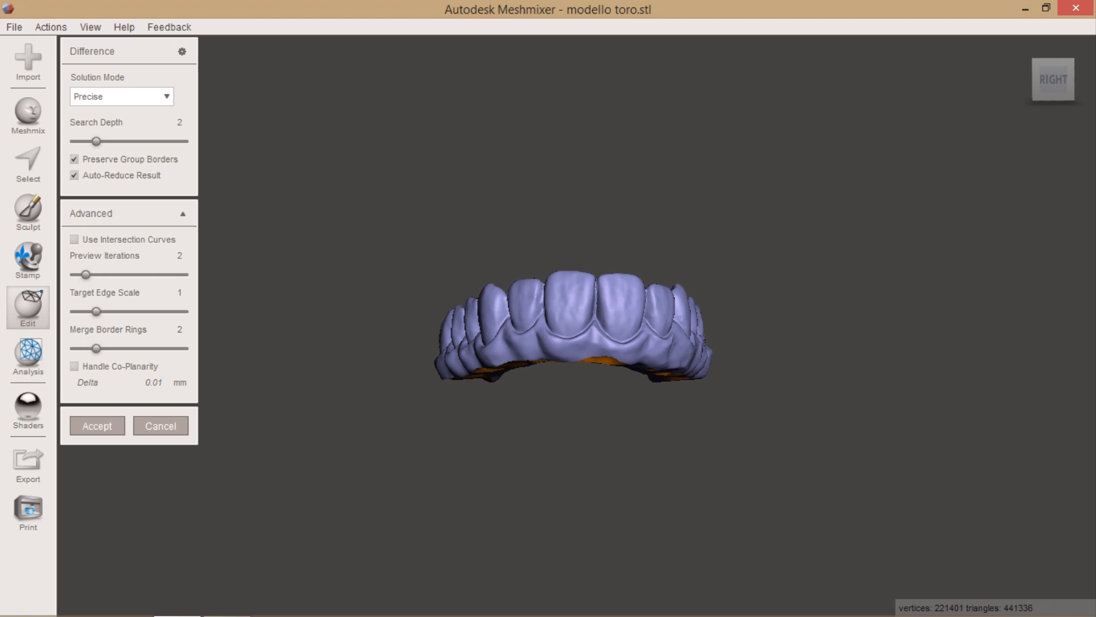
{"action": "right_click_drag", "start_coordinate": [571, 325], "coordinate": [617, 342]}
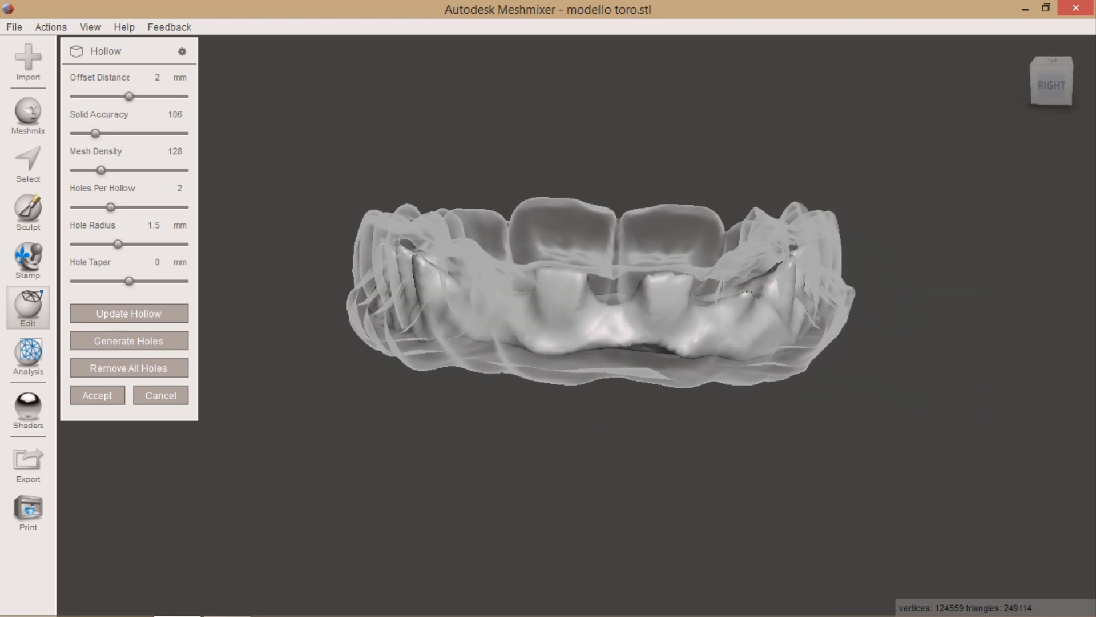
- Set the Hollow offset distance to 1.2 mm, update, and accept the hollowed wax-up
{"action": "left_click", "coordinate": [156, 77]}
{"action": "type", "text": "1.2"}
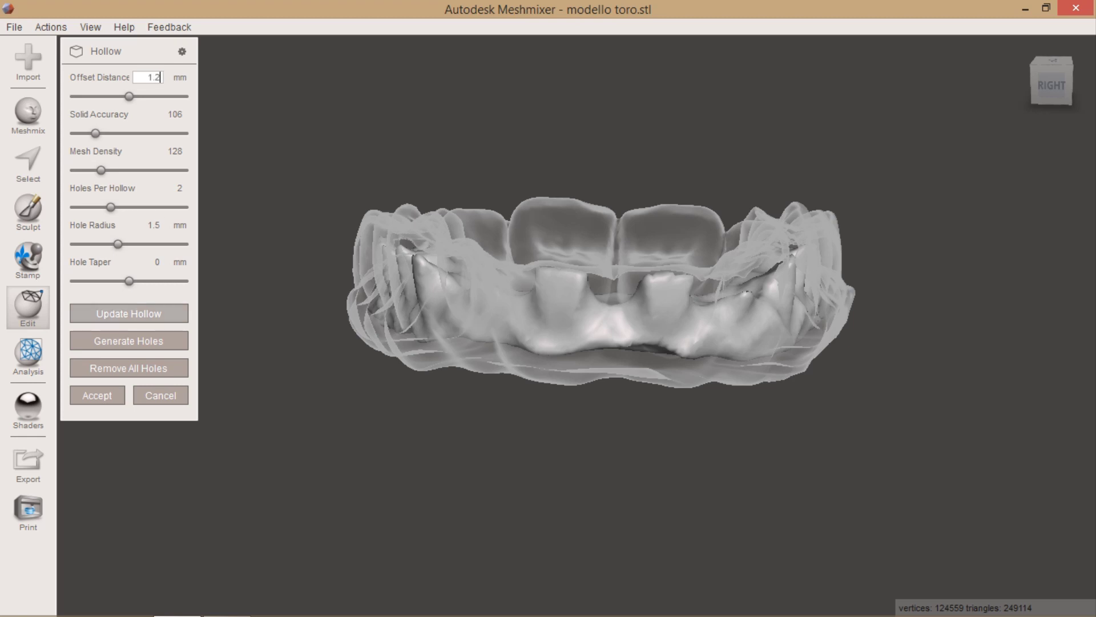
{"action": "key", "text": "Return"}
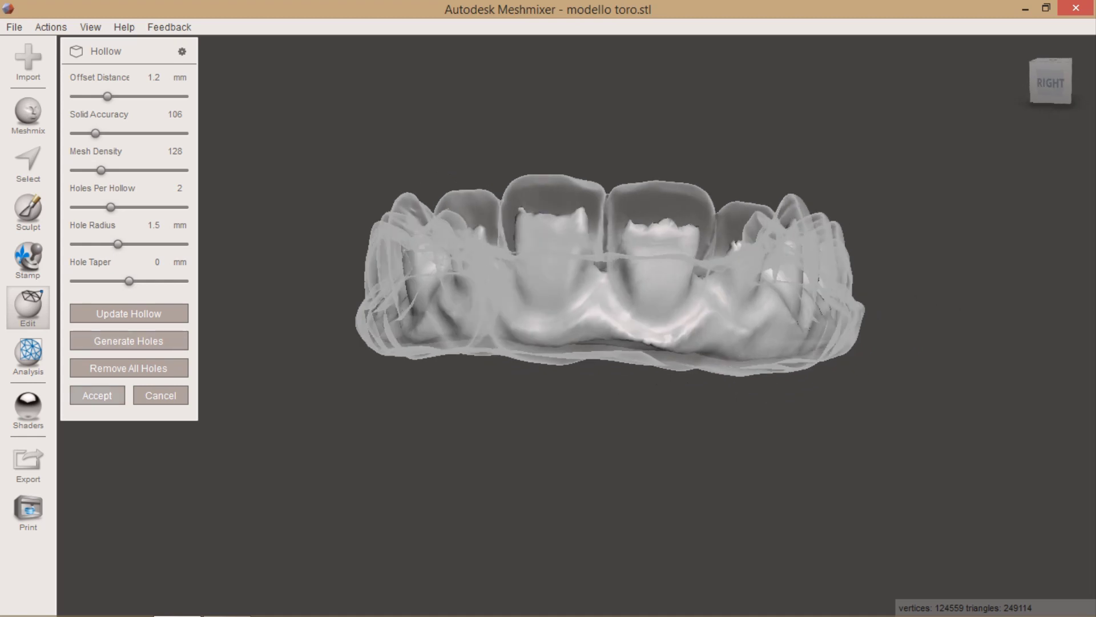
{"action": "key", "text": "Return"}
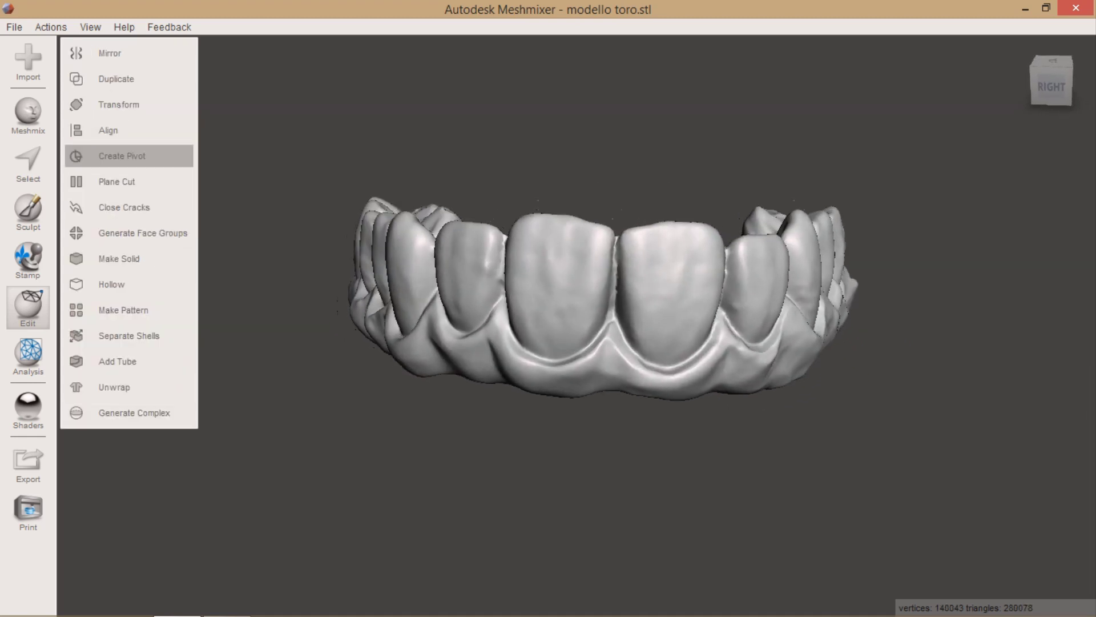
- Delete the hollowed wax-up's outer shell and flip the remaining inner shell's normals
{"action": "left_click", "coordinate": [28, 163]}
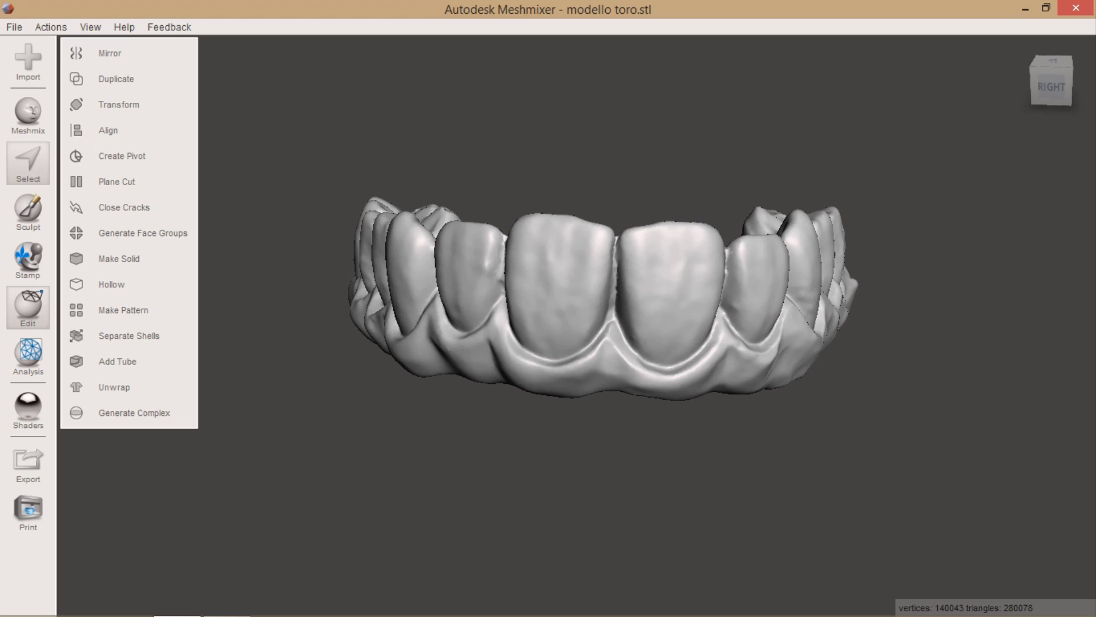
{"action": "left_click", "coordinate": [545, 310]}
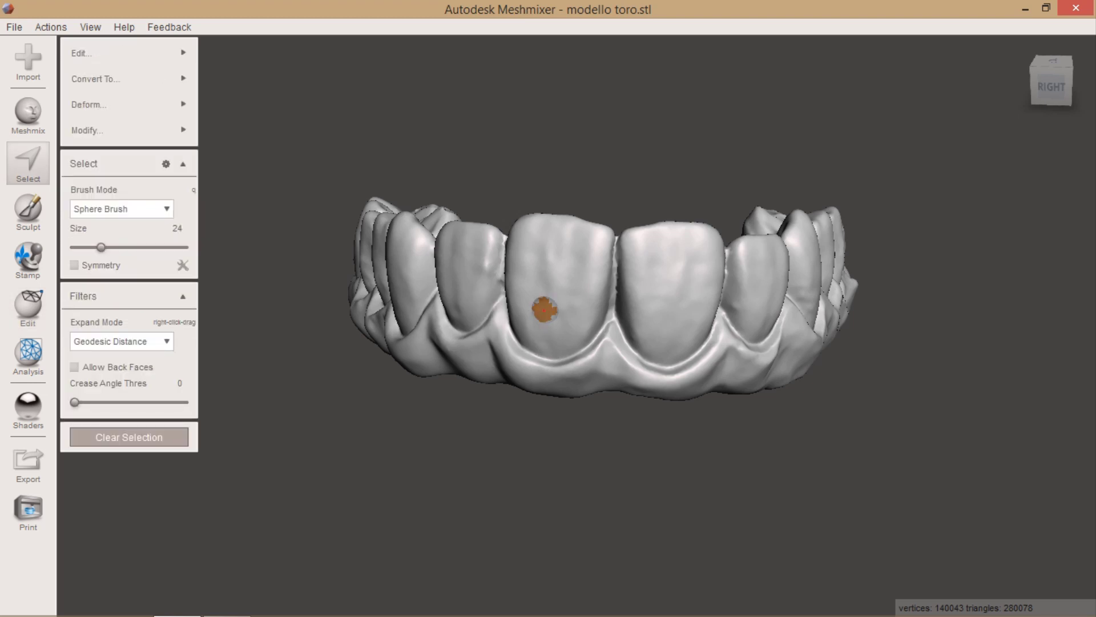
{"action": "double_click", "coordinate": [544, 310]}
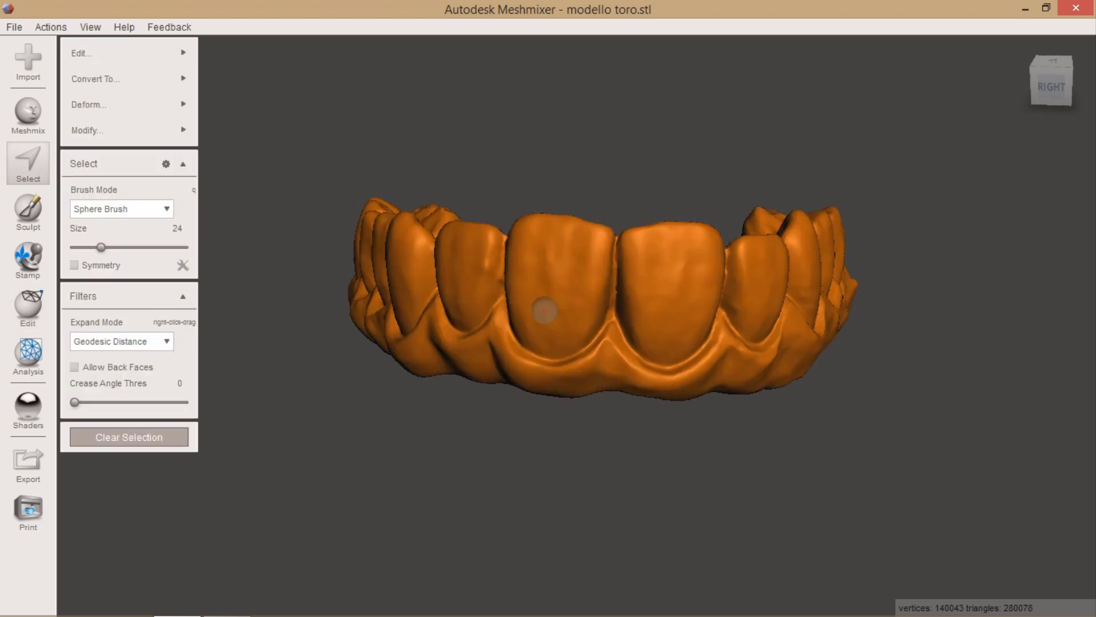
{"action": "key", "text": "Delete"}
{"action": "right_click_drag", "start_coordinate": [544, 311], "coordinate": [614, 308]}
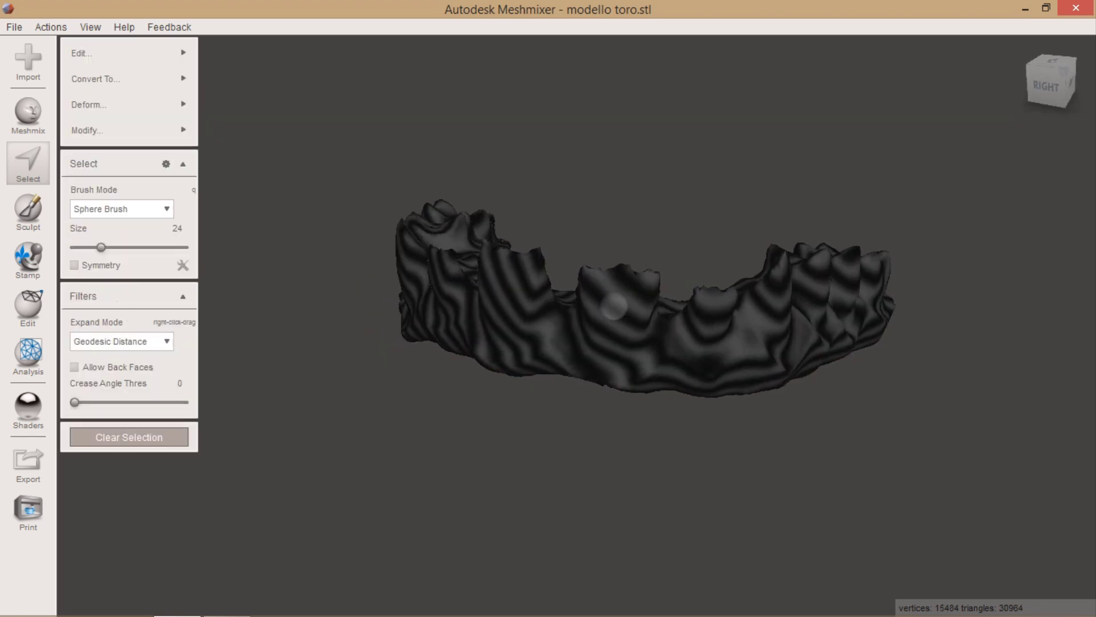
{"action": "left_click", "coordinate": [128, 52]}
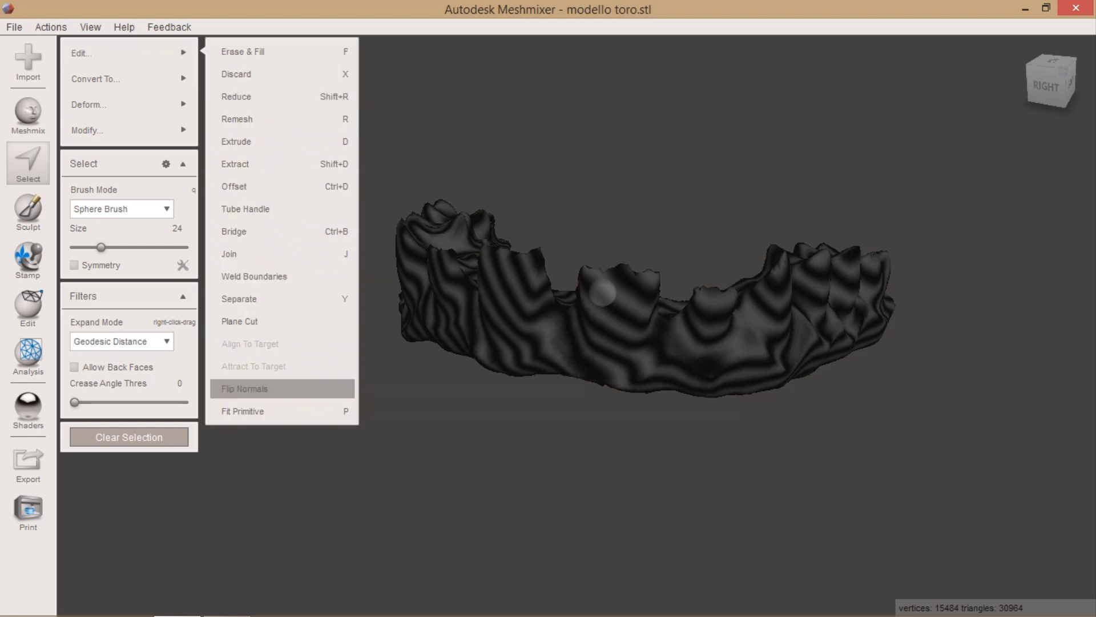
{"action": "left_click", "coordinate": [245, 389]}
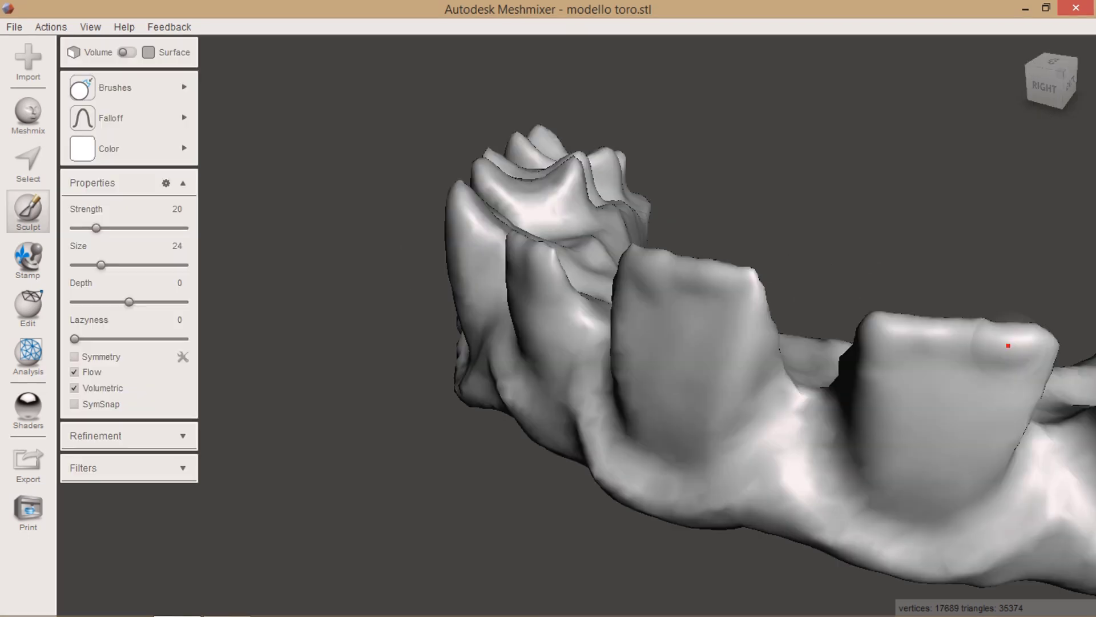
- Brush-smooth the bump on the tooth stump's top, then inspect the arch from above
{"action": "mouse_move", "coordinate": [1008, 346]}
{"action": "left_mouse_down"}
{"action": "mouse_move", "coordinate": [1028, 384]}
{"action": "mouse_move", "coordinate": [1040, 330]}
{"action": "mouse_move", "coordinate": [967, 331]}
{"action": "mouse_move", "coordinate": [910, 397]}
{"action": "left_mouse_up"}
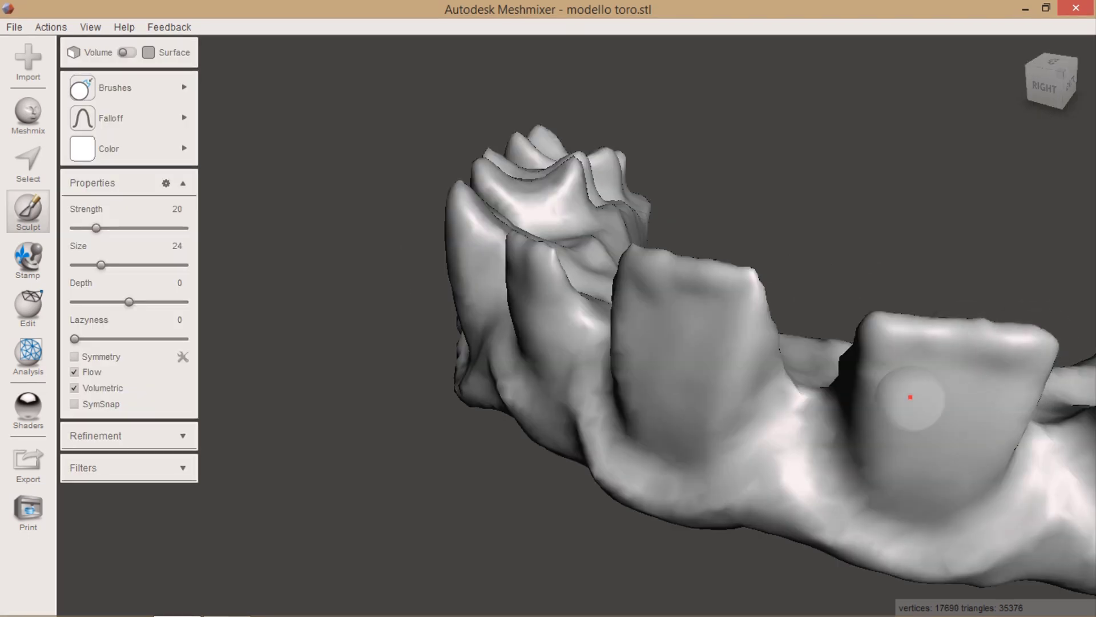
{"action": "scroll", "coordinate": [851, 453], "scroll_direction": "down", "scroll_amount": 2}
{"action": "scroll", "coordinate": [811, 379], "scroll_direction": "down", "scroll_amount": 2}
{"action": "scroll", "coordinate": [716, 361], "scroll_direction": "down", "scroll_amount": 2}
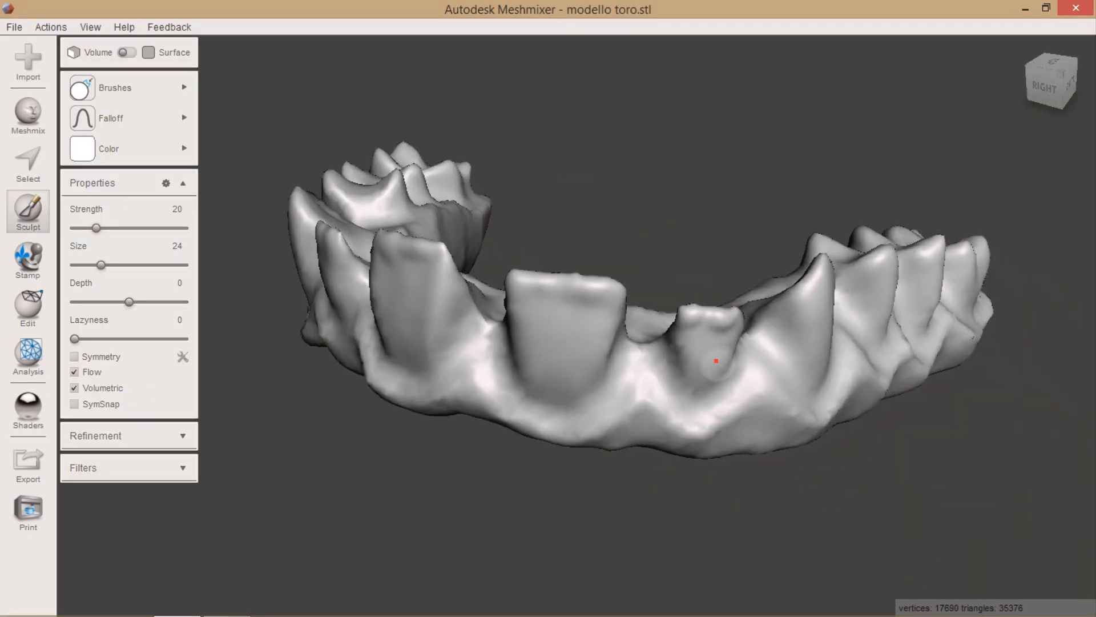
{"action": "mouse_move", "coordinate": [716, 360]}
{"action": "right_mouse_down"}
{"action": "mouse_move", "coordinate": [692, 292]}
{"action": "mouse_move", "coordinate": [599, 434]}
{"action": "mouse_move", "coordinate": [560, 474]}
{"action": "mouse_move", "coordinate": [685, 198]}
{"action": "right_mouse_up"}
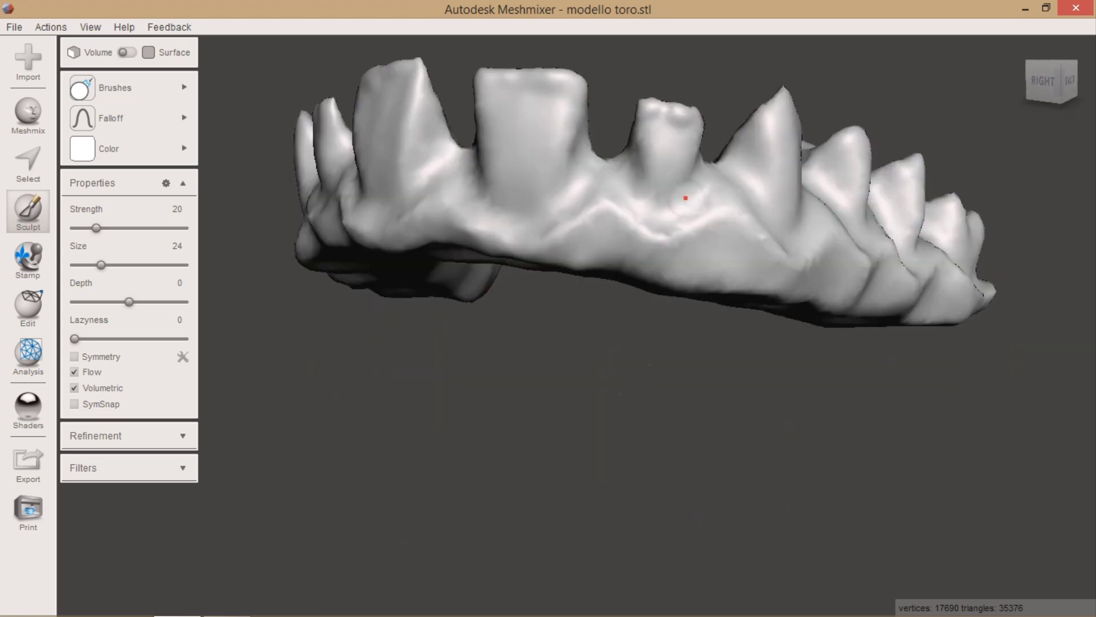
{"action": "right_click_drag", "start_coordinate": [695, 118], "coordinate": [603, 159]}
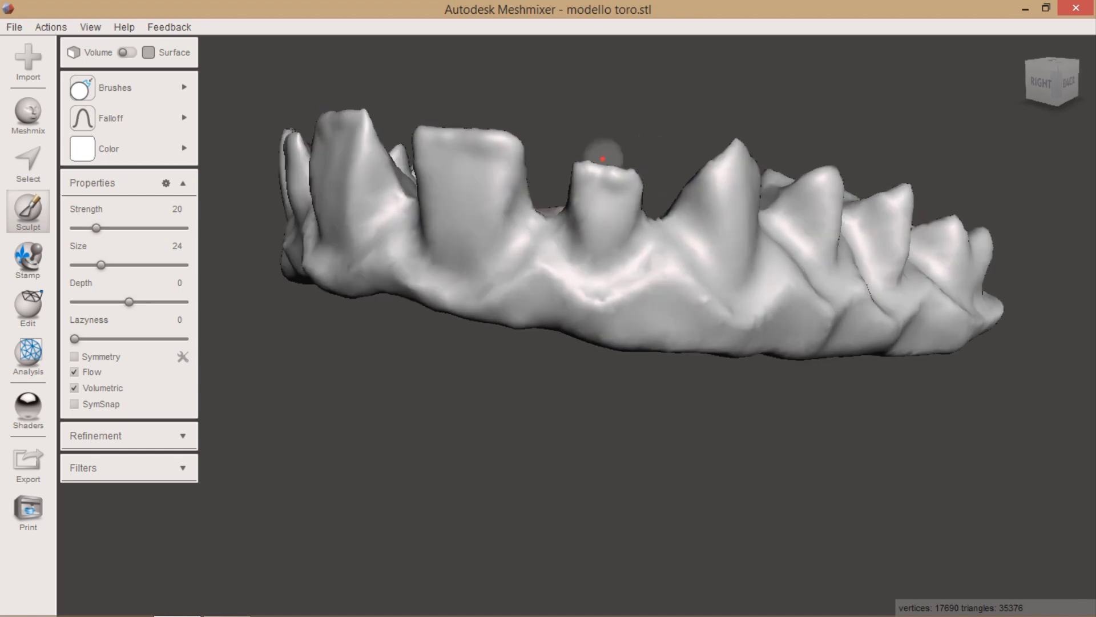
{"action": "scroll", "coordinate": [602, 158], "scroll_direction": "up", "scroll_amount": 2}
{"action": "scroll", "coordinate": [607, 172], "scroll_direction": "up", "scroll_amount": 2}
{"action": "scroll", "coordinate": [609, 150], "scroll_direction": "up", "scroll_amount": 2}
{"action": "scroll", "coordinate": [594, 245], "scroll_direction": "up", "scroll_amount": 1}
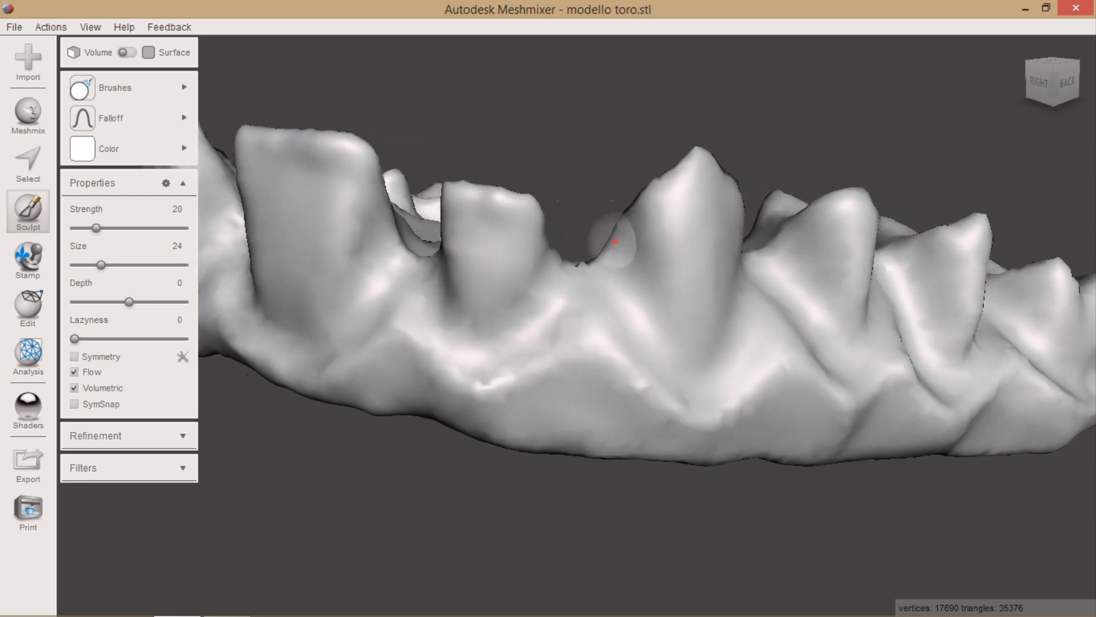
{"action": "middle_click_drag", "start_coordinate": [701, 244], "coordinate": [612, 233]}
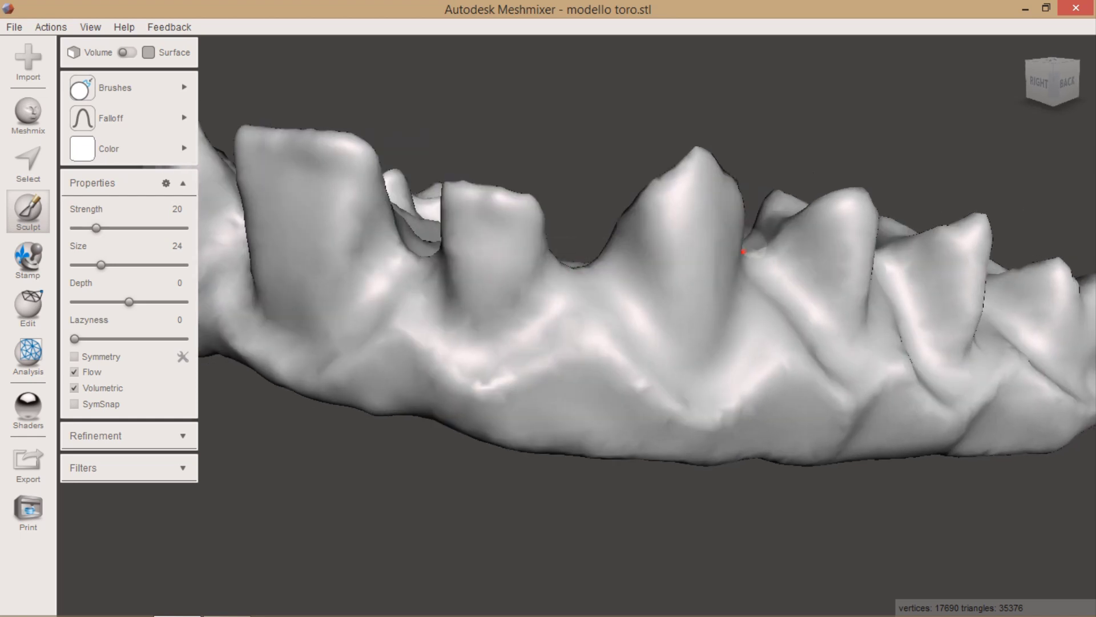
- Fit the jaw in view and turn on visibility of modello toro.stl in the Object Browser
{"action": "key", "text": "f"}
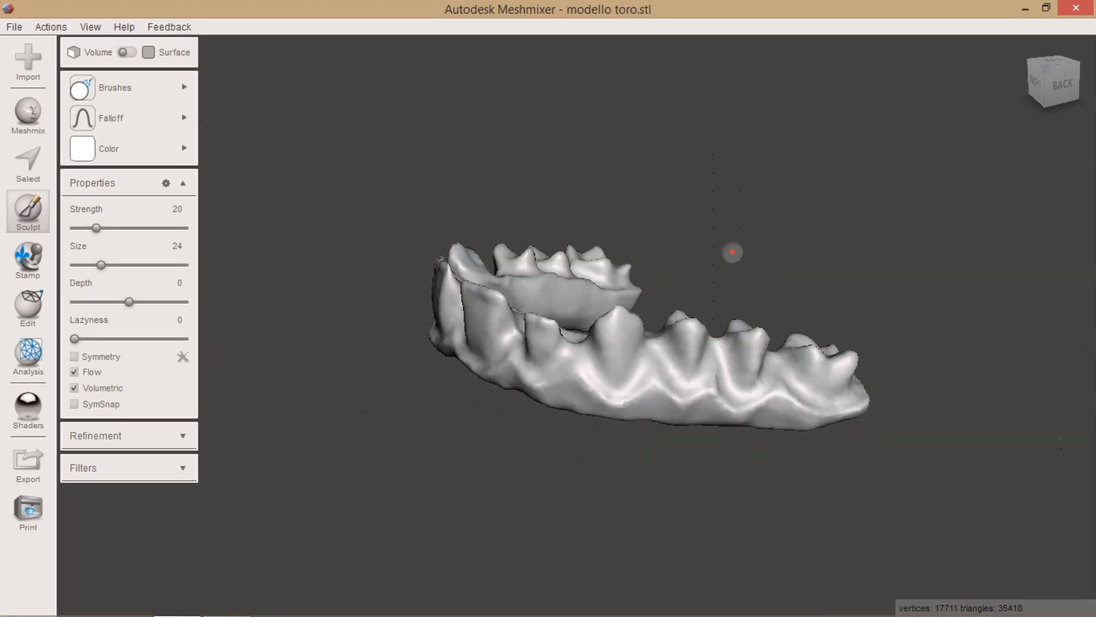
{"action": "key", "text": "Up"}
{"action": "key", "text": "Up"}
{"action": "key", "text": "Up"}
{"action": "key", "text": "ctrl+shift+o"}
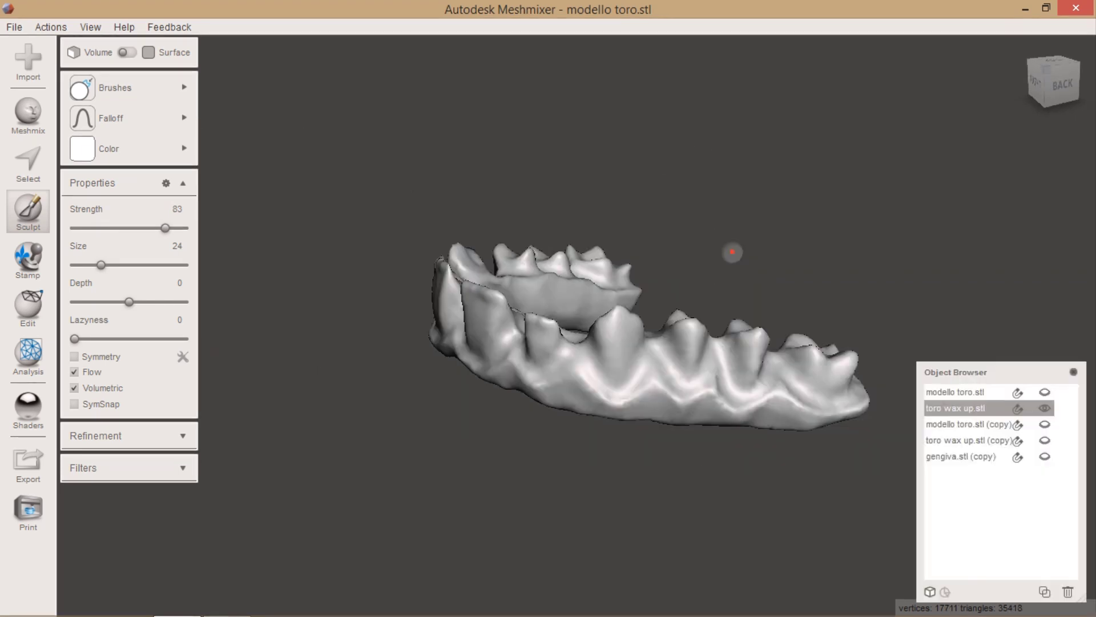
{"action": "key", "text": "Down"}
{"action": "key", "text": "Down"}
{"action": "key", "text": "Down"}
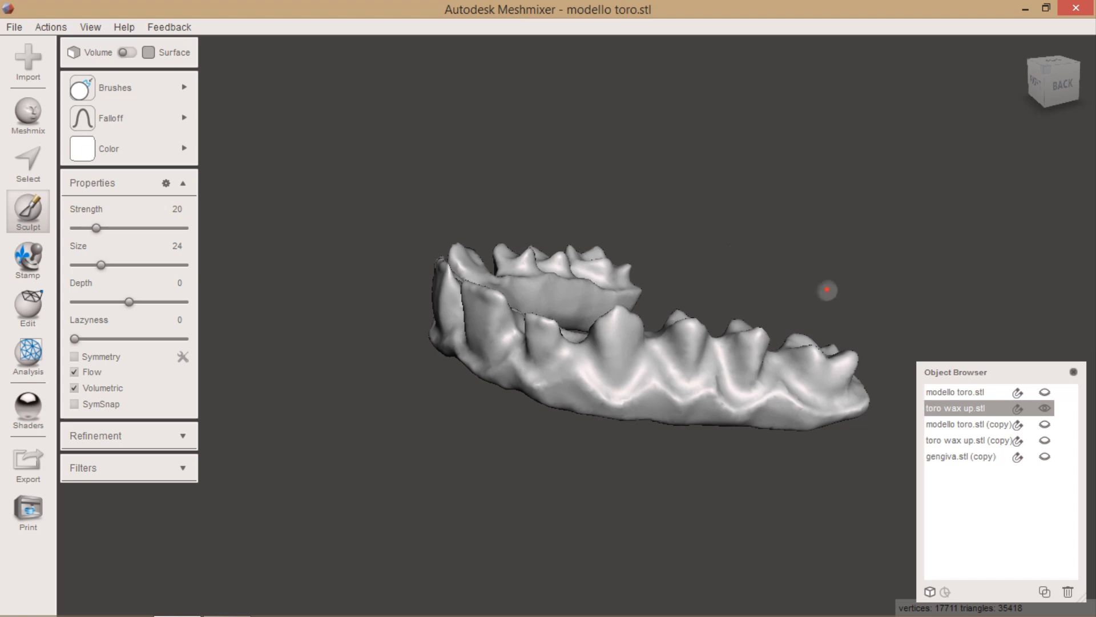
{"action": "left_click", "coordinate": [1069, 392]}
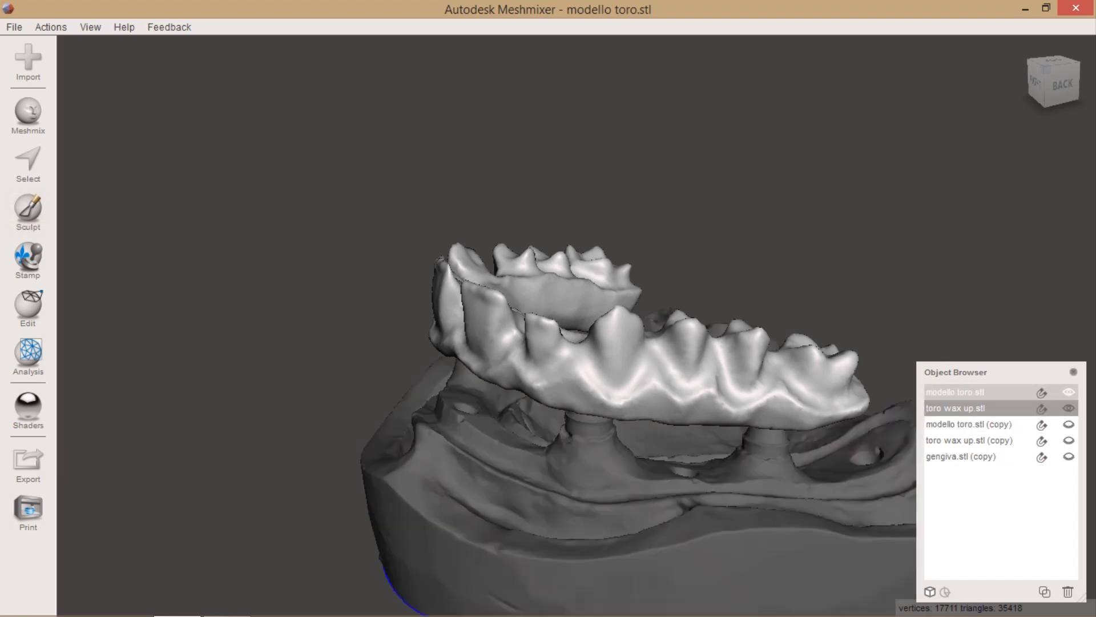
{"action": "mouse_move", "coordinate": [604, 421]}
{"action": "right_mouse_down"}
{"action": "mouse_move", "coordinate": [675, 384]}
{"action": "mouse_move", "coordinate": [647, 323]}
{"action": "mouse_move", "coordinate": [720, 369]}
{"action": "right_mouse_up"}
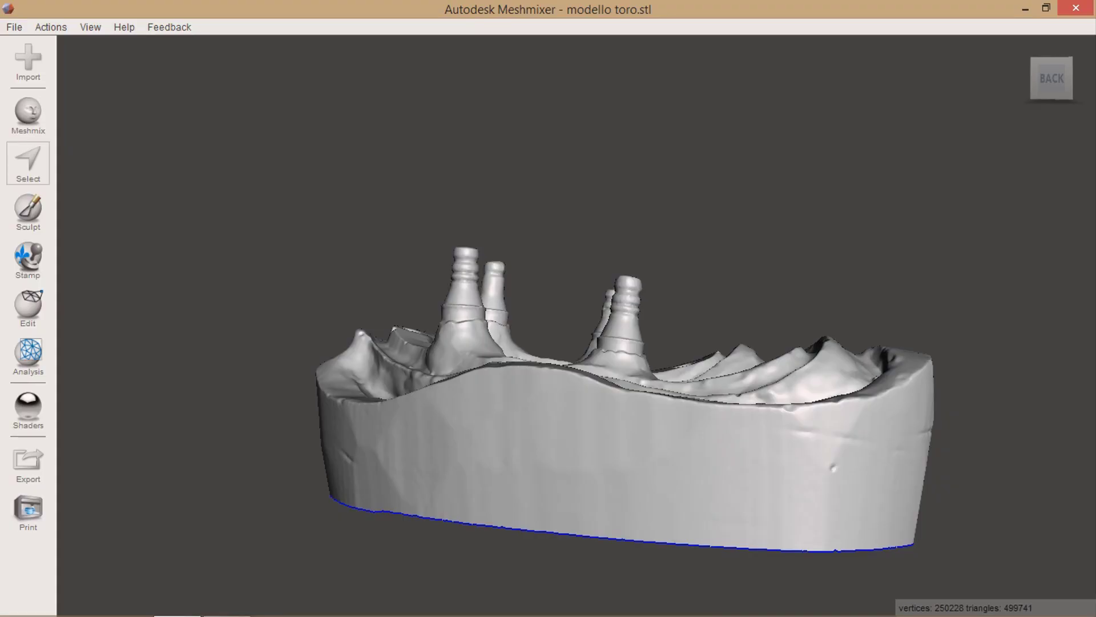
- Select the tops of the four implant posts above a drawn cut line
{"action": "key", "text": "s"}
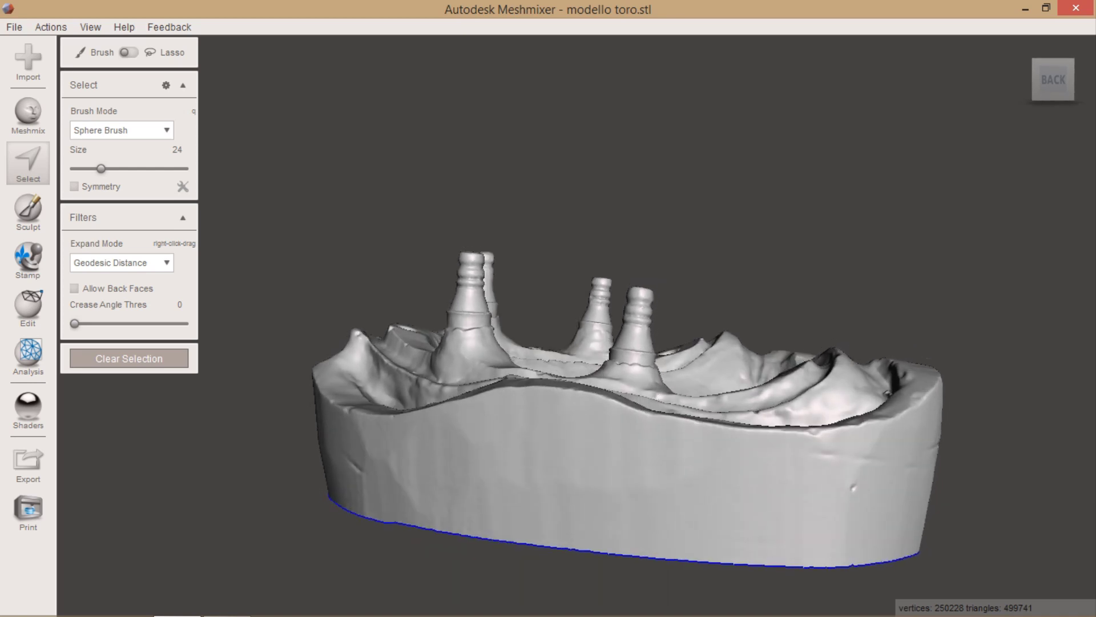
{"action": "left_click_drag", "start_coordinate": [444, 299], "coordinate": [497, 305]}
{"action": "left_click_drag", "start_coordinate": [612, 321], "coordinate": [656, 329]}
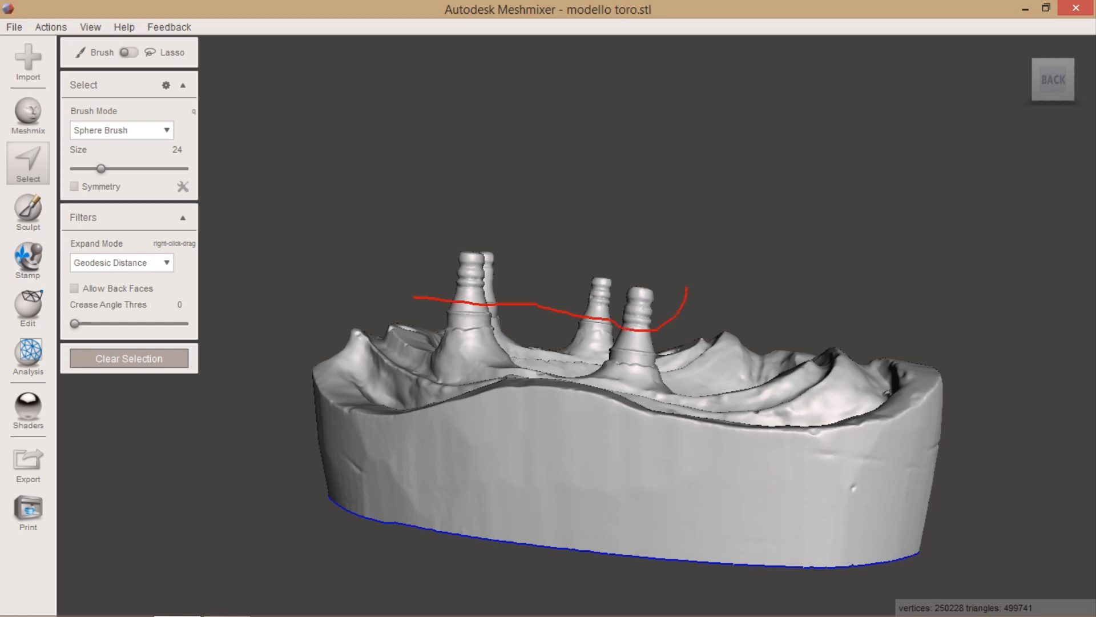
{"action": "left_click_drag", "start_coordinate": [690, 248], "coordinate": [690, 247]}
- View the posts from the front and bring up boundary smoothing for the selection
{"action": "right_click_drag", "start_coordinate": [548, 342], "coordinate": [617, 423]}
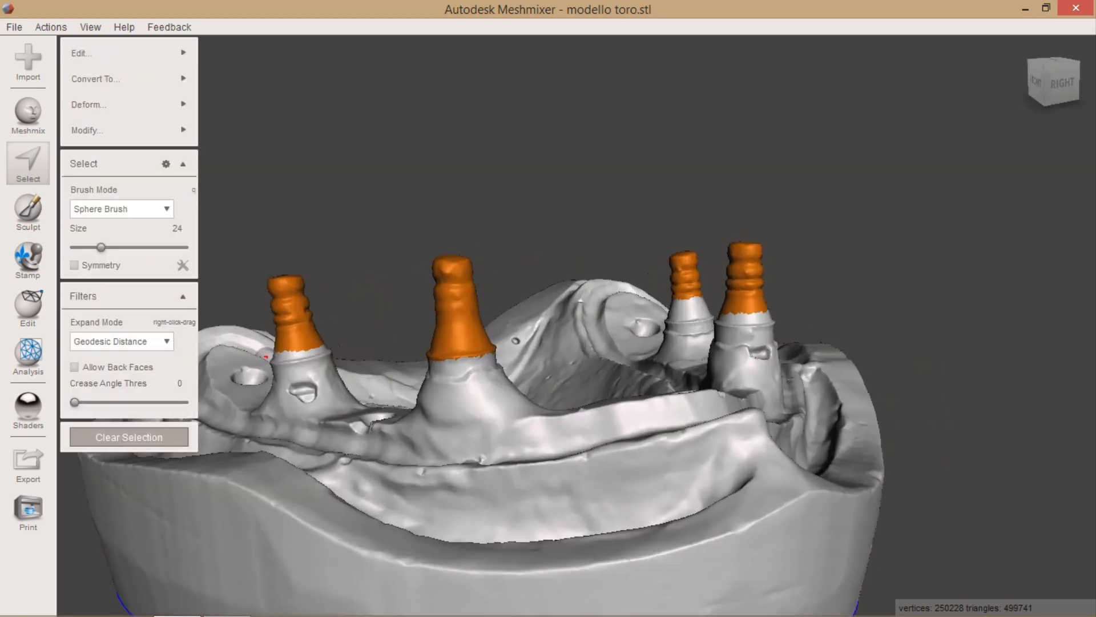
{"action": "mouse_move", "coordinate": [350, 347]}
{"action": "right_mouse_down"}
{"action": "mouse_move", "coordinate": [463, 391]}
{"action": "mouse_move", "coordinate": [683, 366]}
{"action": "right_mouse_up"}
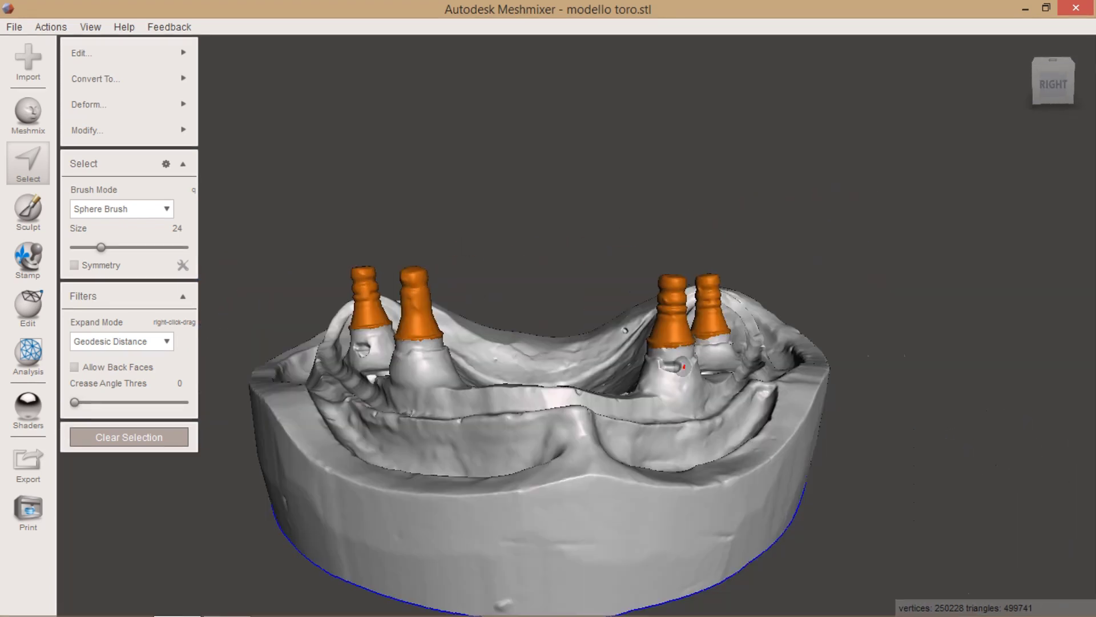
{"action": "key", "text": "b"}
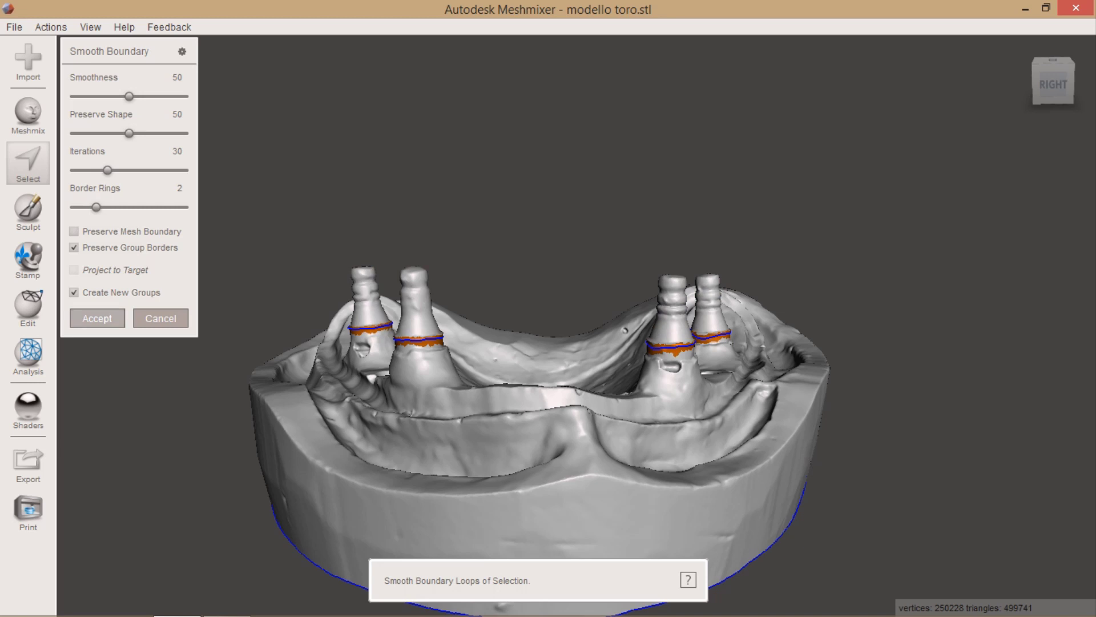
- Apply boundary smoothing, then extrude the post tops 0.35 mm with Normal direction
{"action": "key", "text": "Return"}
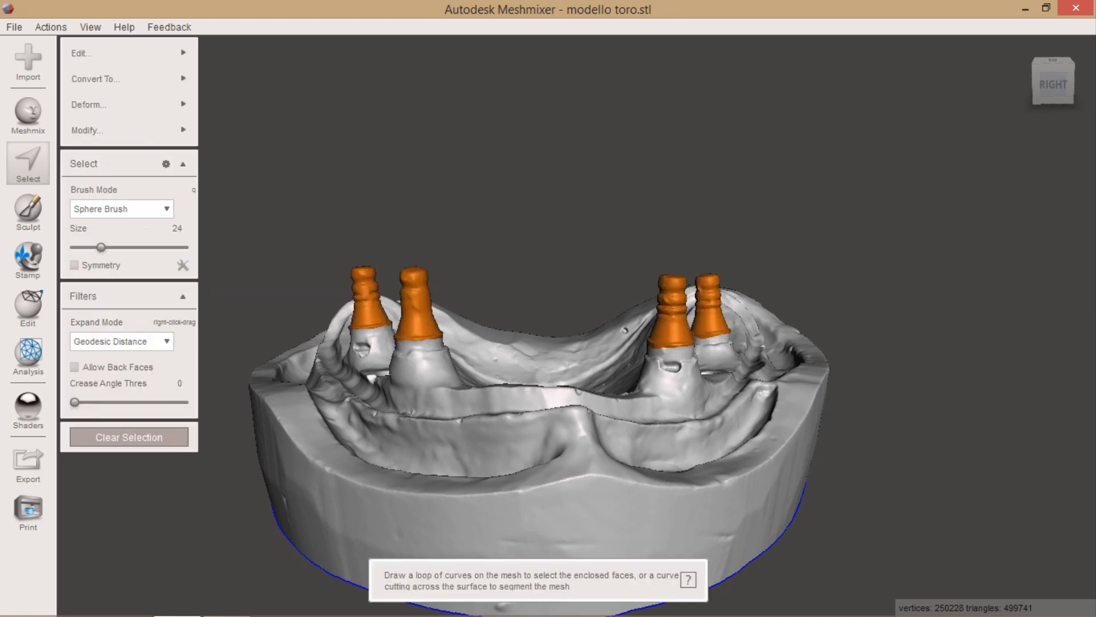
{"action": "key", "text": "d"}
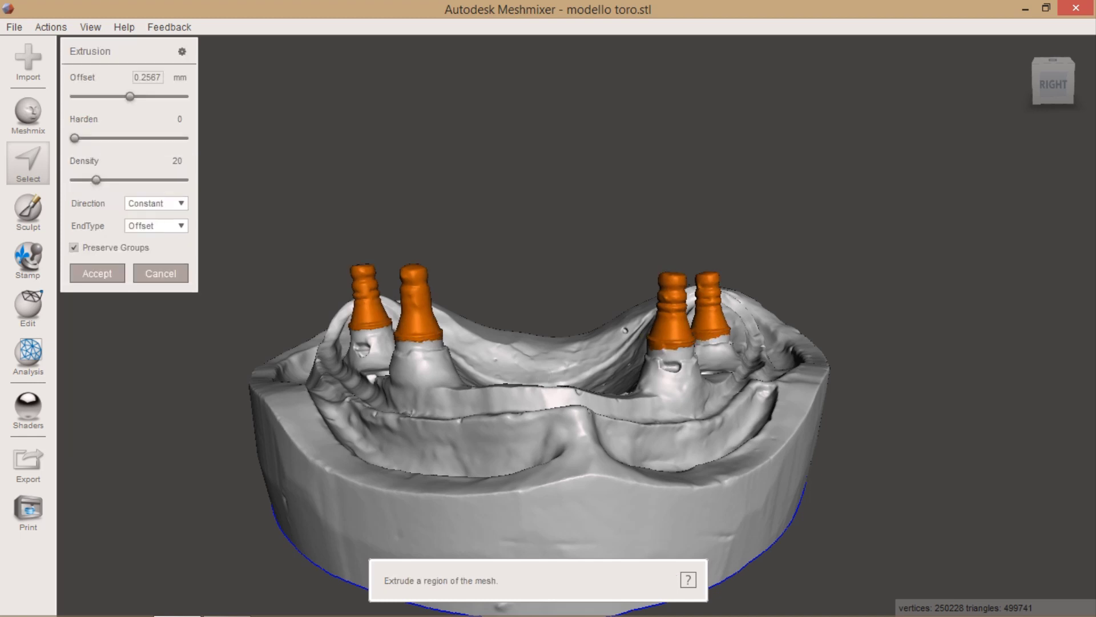
{"action": "double_click", "coordinate": [151, 78]}
{"action": "type", "text": "3"}
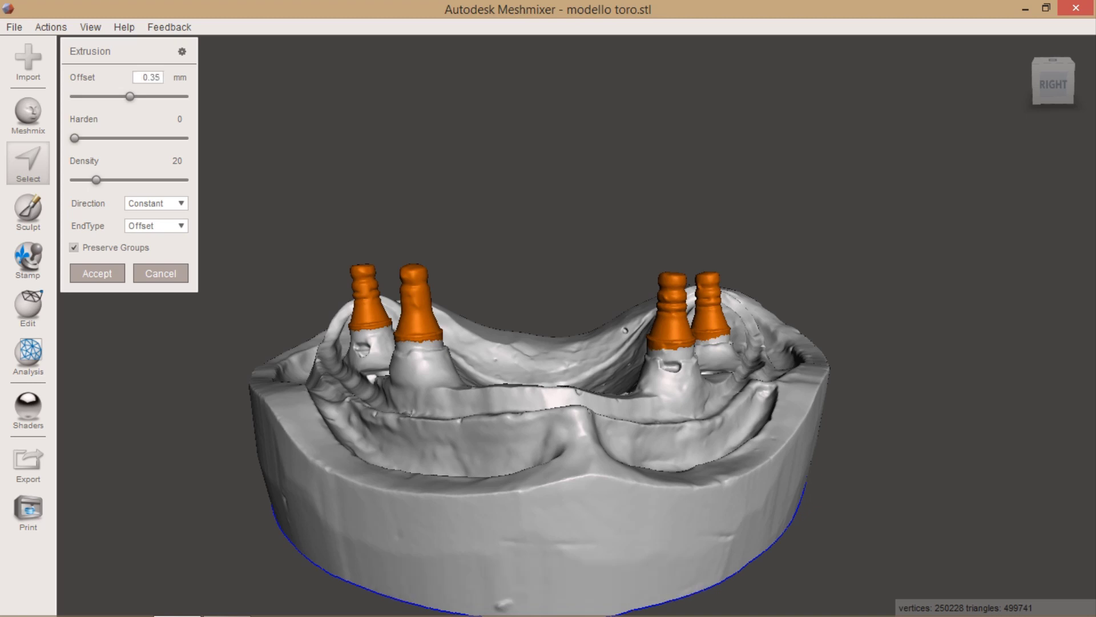
{"action": "key", "text": "Return"}
{"action": "left_click", "coordinate": [156, 203]}
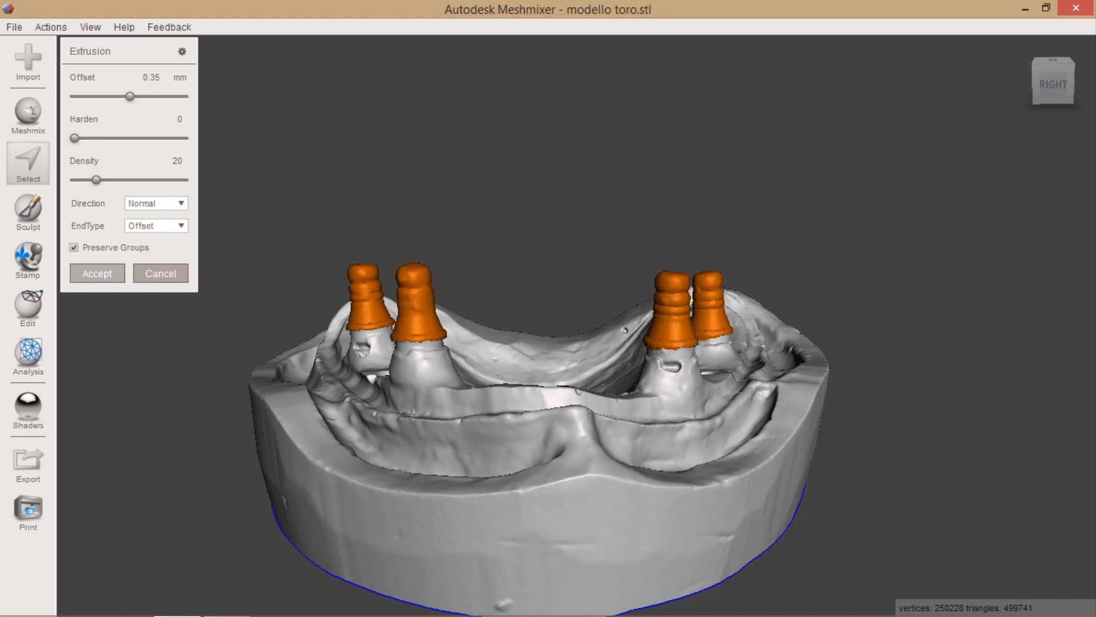
{"action": "left_click", "coordinate": [97, 273]}
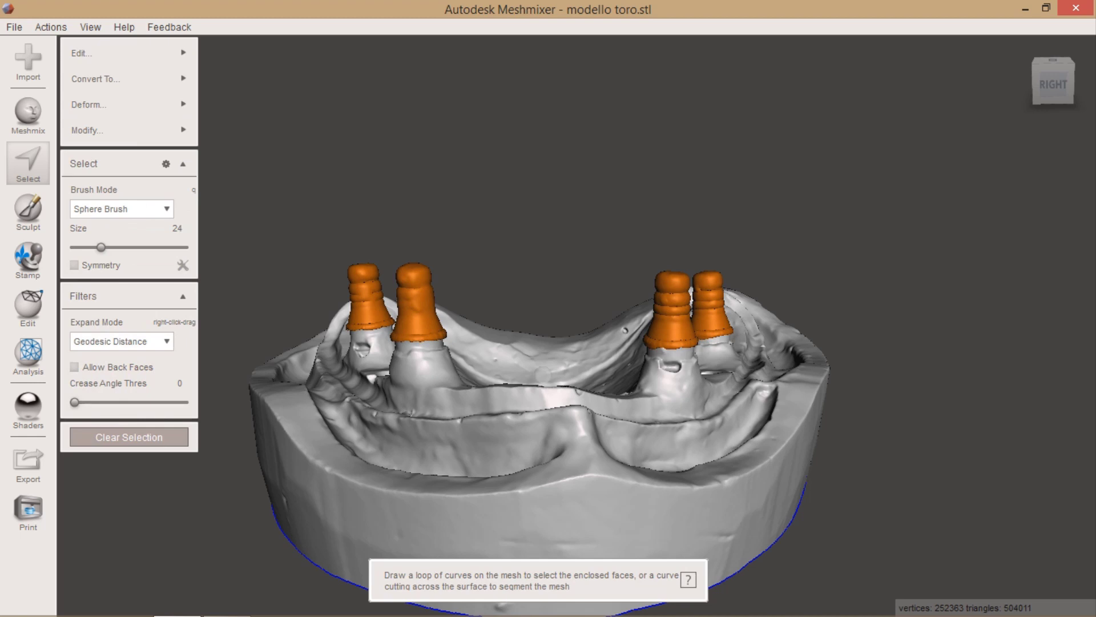
- Smooth the extruded selection and extend it over the top post's cap
{"action": "key", "text": "ctrl+f"}
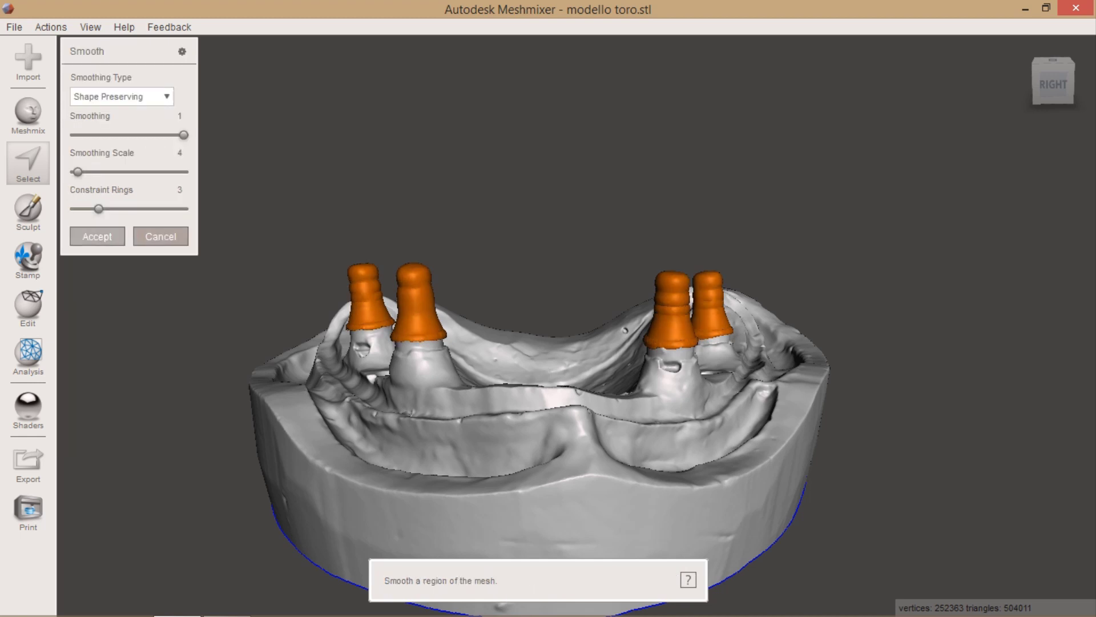
{"action": "key", "text": "Return"}
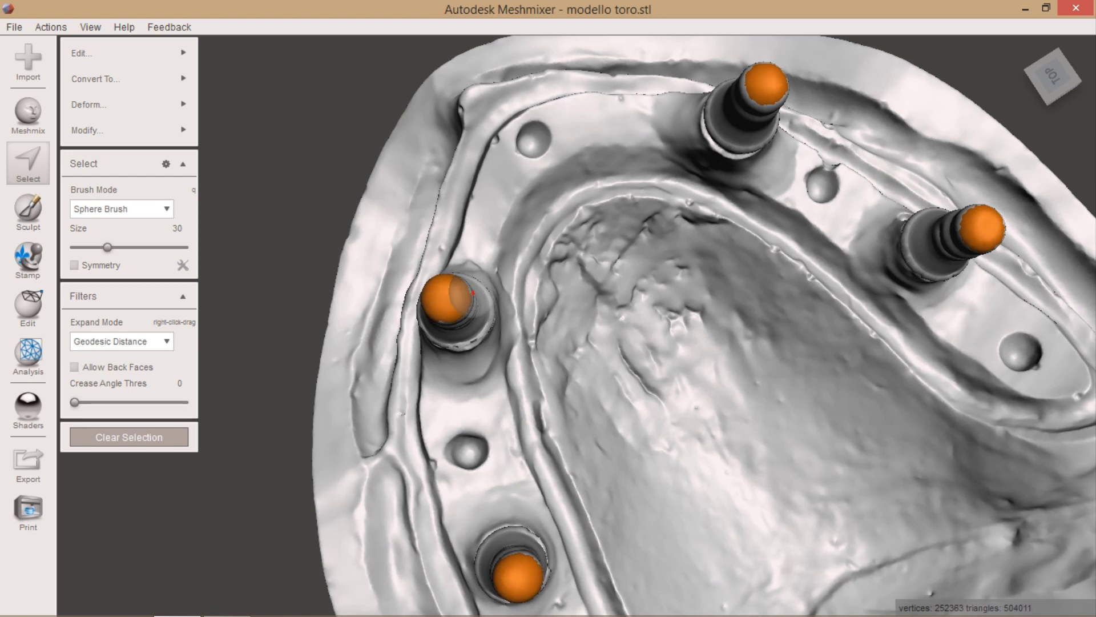
{"action": "middle_click_drag", "start_coordinate": [714, 160], "coordinate": [534, 269]}
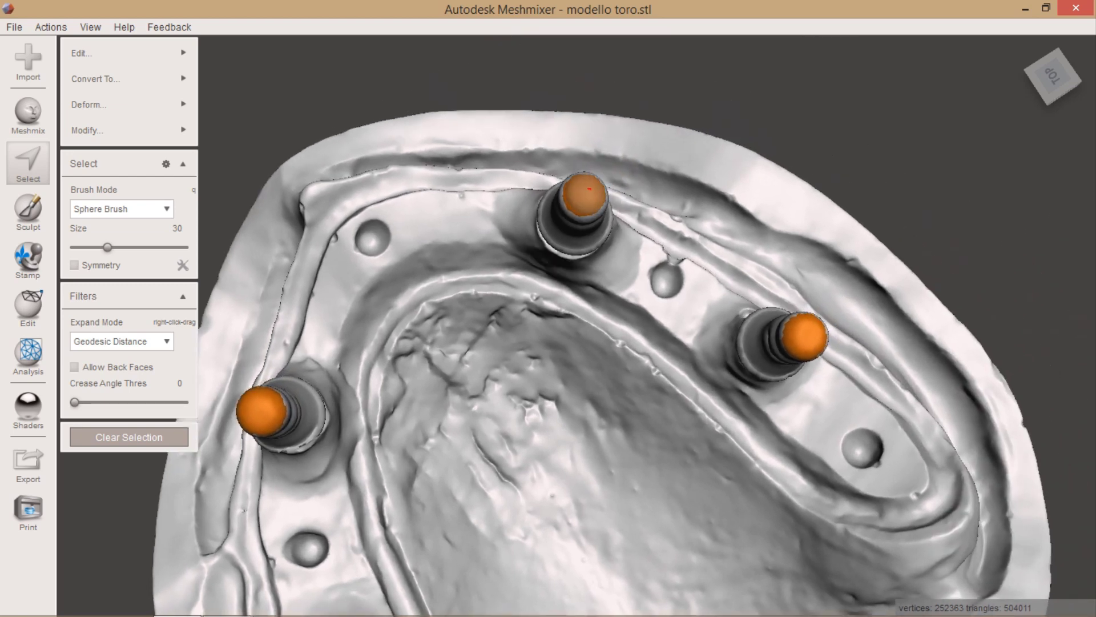
{"action": "left_click", "coordinate": [580, 190]}
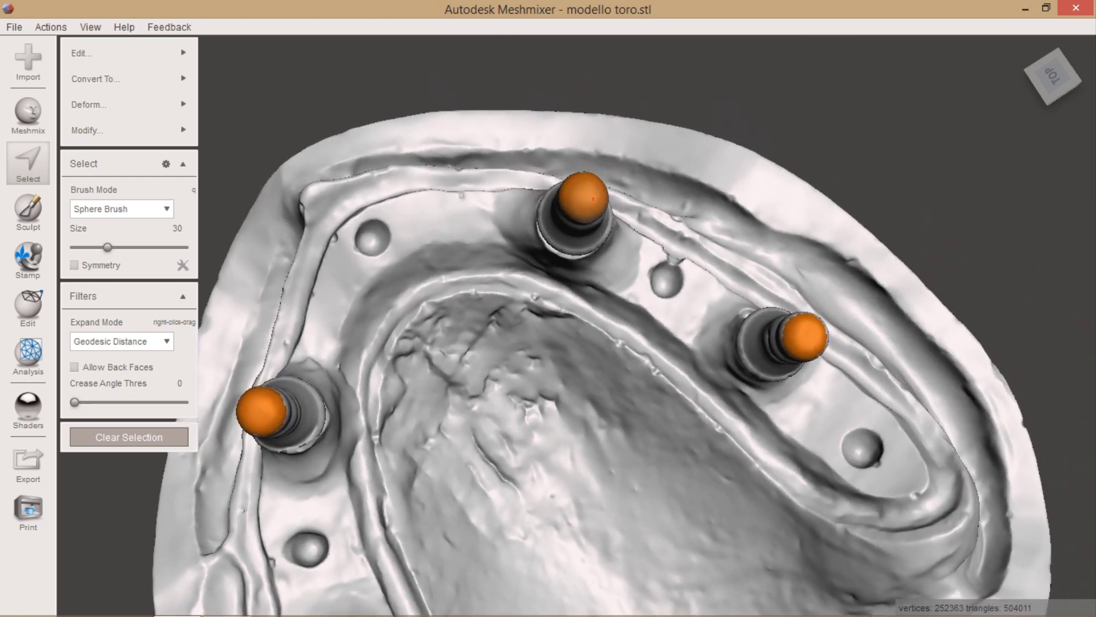
- Inspect the other posts and smooth the boundary of the four post-cap selection
{"action": "mouse_move", "coordinate": [762, 342]}
{"action": "right_mouse_down"}
{"action": "mouse_move", "coordinate": [757, 372]}
{"action": "mouse_move", "coordinate": [629, 497]}
{"action": "right_mouse_up"}
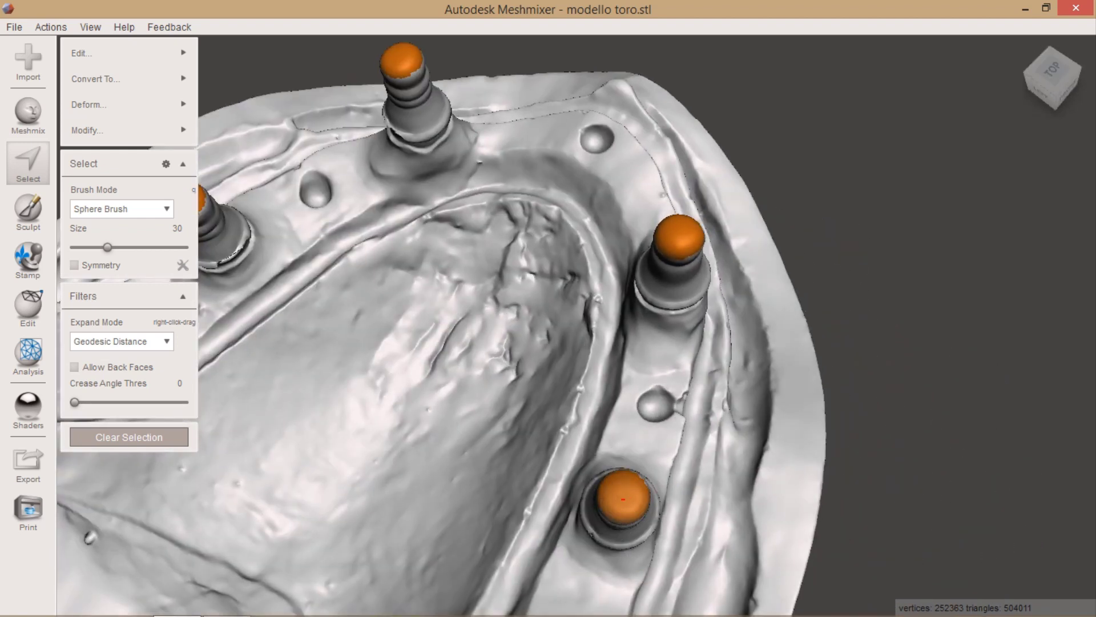
{"action": "mouse_move", "coordinate": [500, 417]}
{"action": "right_mouse_down"}
{"action": "mouse_move", "coordinate": [515, 377]}
{"action": "mouse_move", "coordinate": [587, 427]}
{"action": "right_mouse_up"}
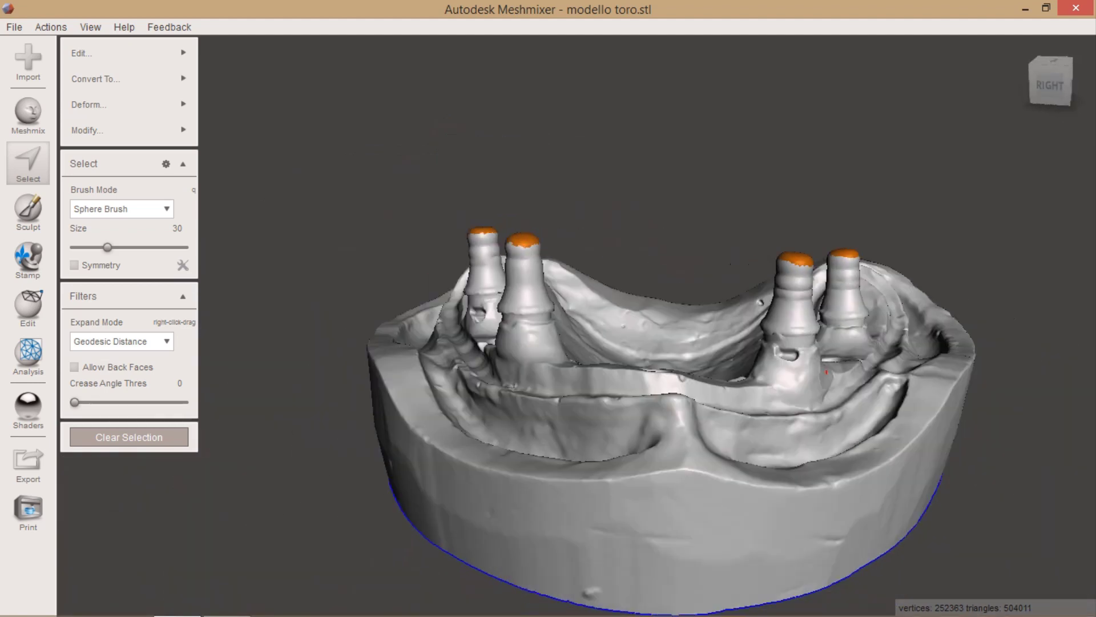
{"action": "right_click_drag", "start_coordinate": [587, 427], "coordinate": [654, 319]}
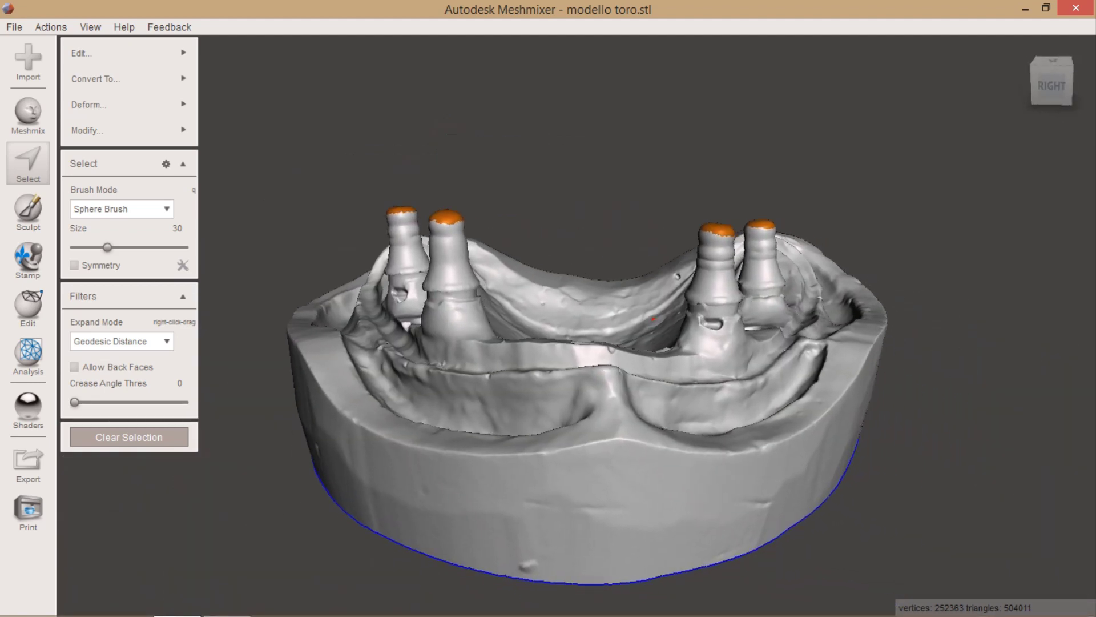
{"action": "key", "text": "b"}
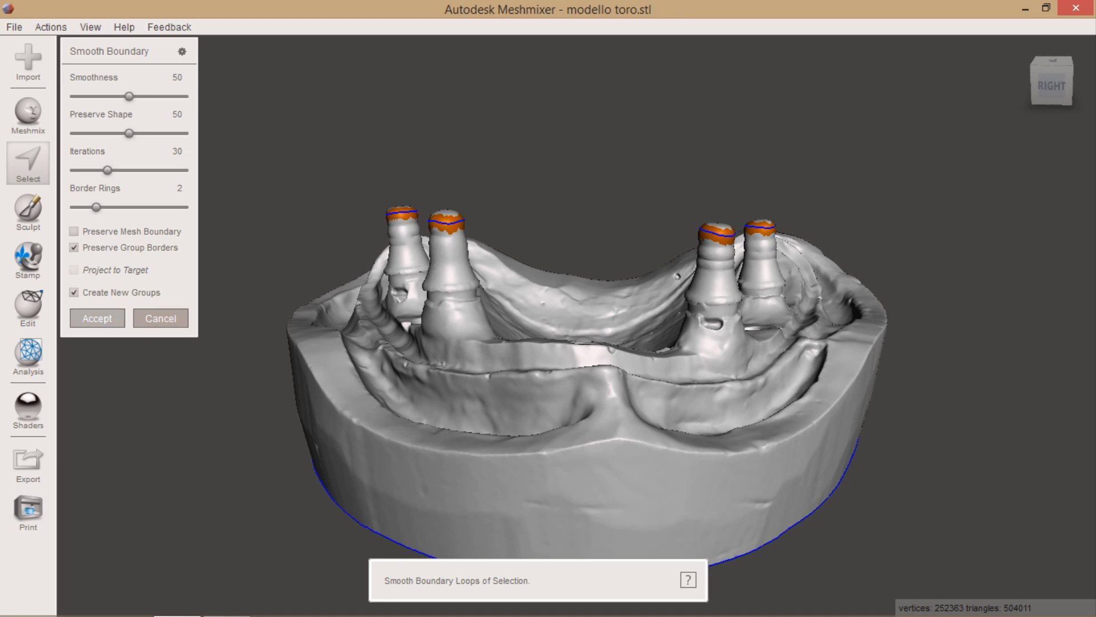
{"action": "key", "text": "Return"}
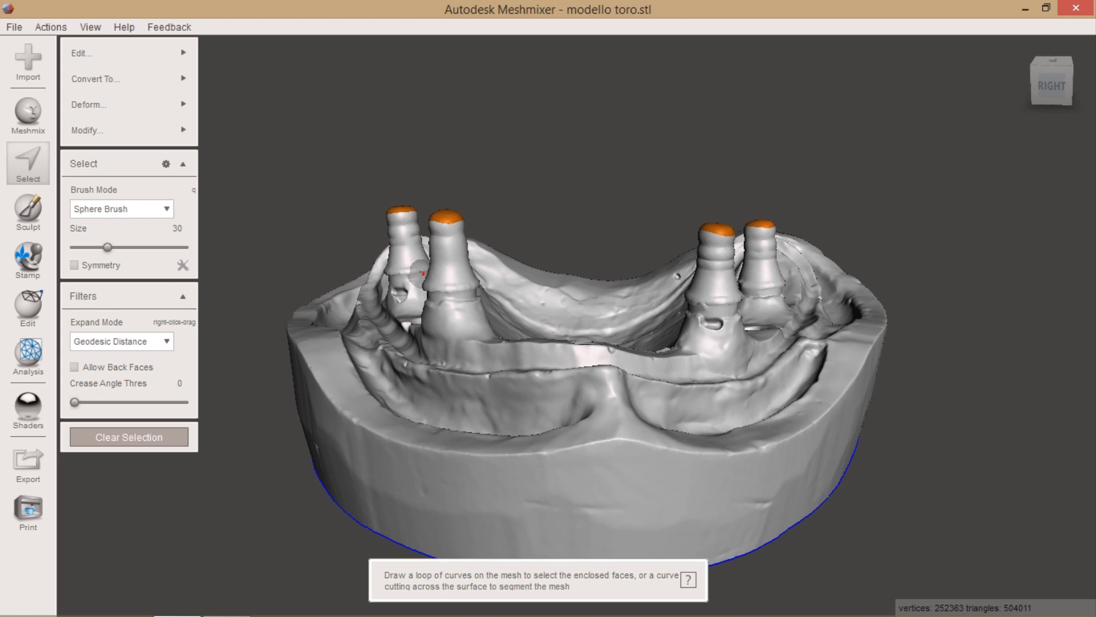
{"action": "key", "text": "t"}
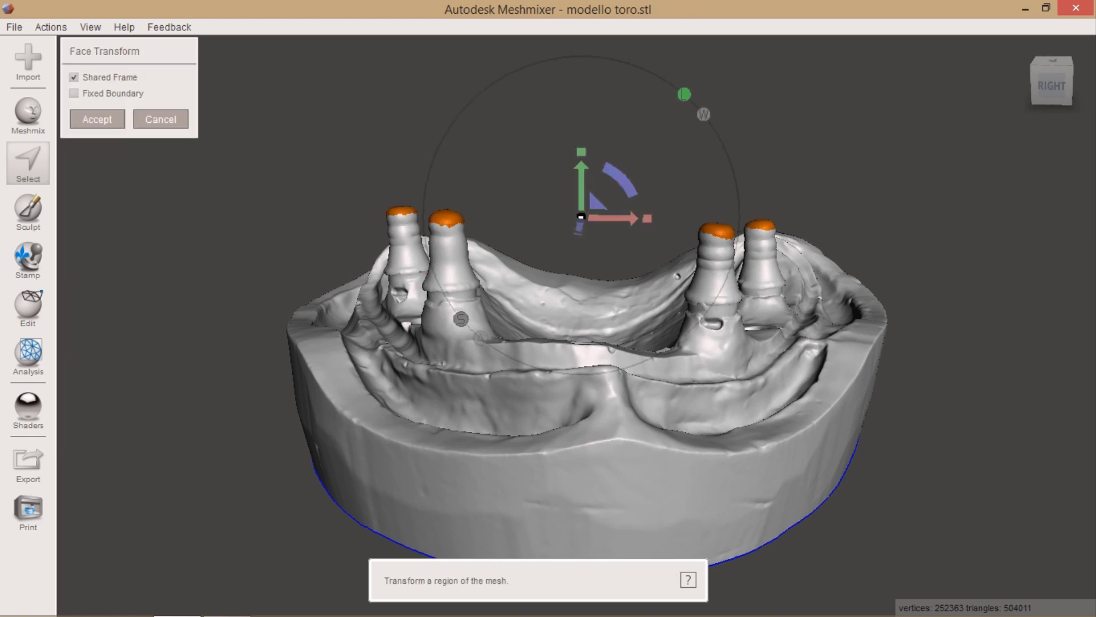
- Pull the four post caps upward into tall cylinders and accept the transform
{"action": "left_click_drag", "start_coordinate": [582, 177], "coordinate": [581, 81]}
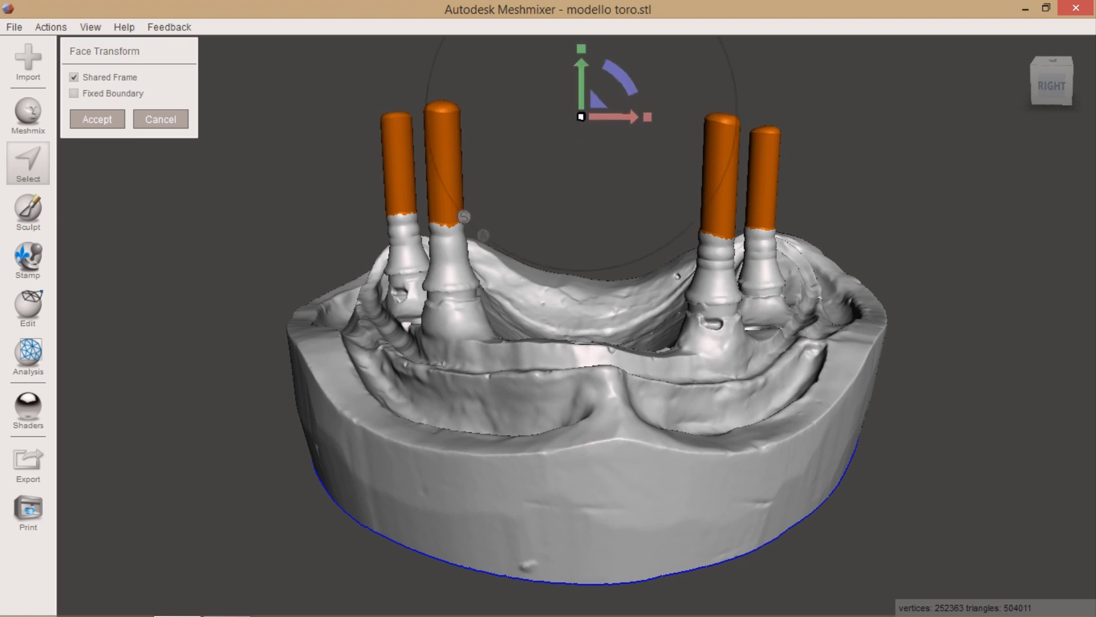
{"action": "right_click_drag", "start_coordinate": [571, 343], "coordinate": [400, 342]}
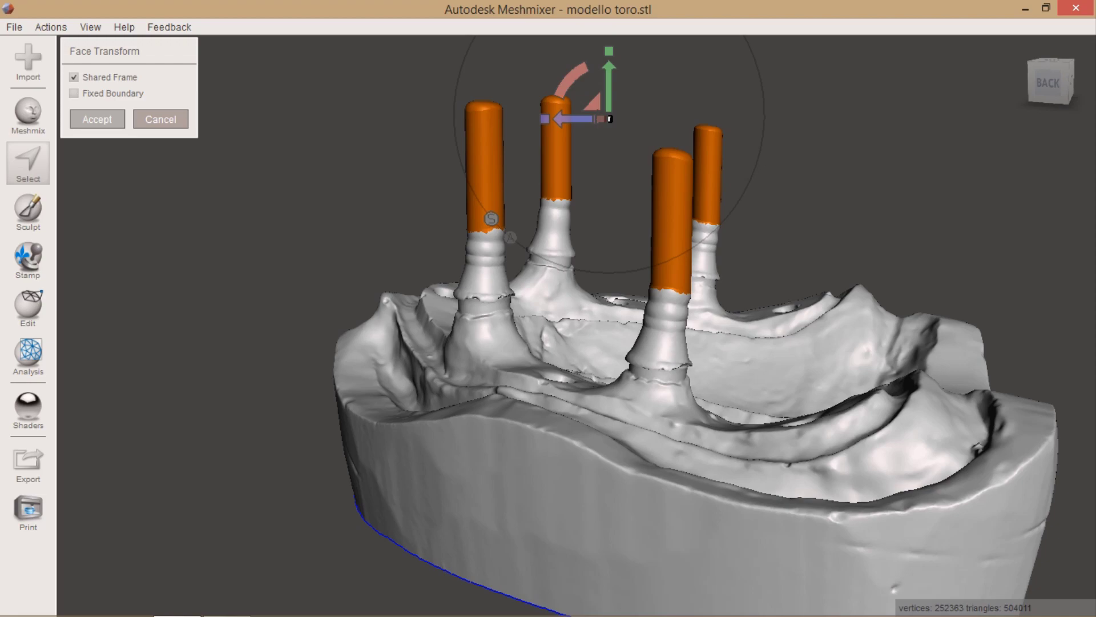
{"action": "key", "text": "Return"}
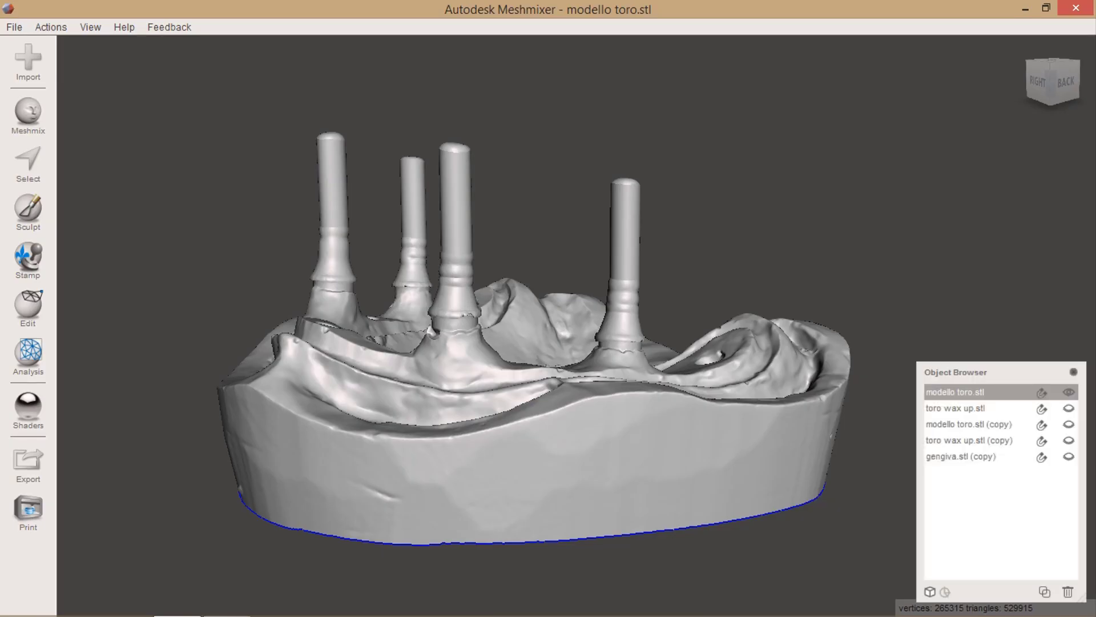
- Show toro wax up.stl and run Boolean Difference subtracting modello toro.stl from it
{"action": "left_click", "coordinate": [1069, 407]}
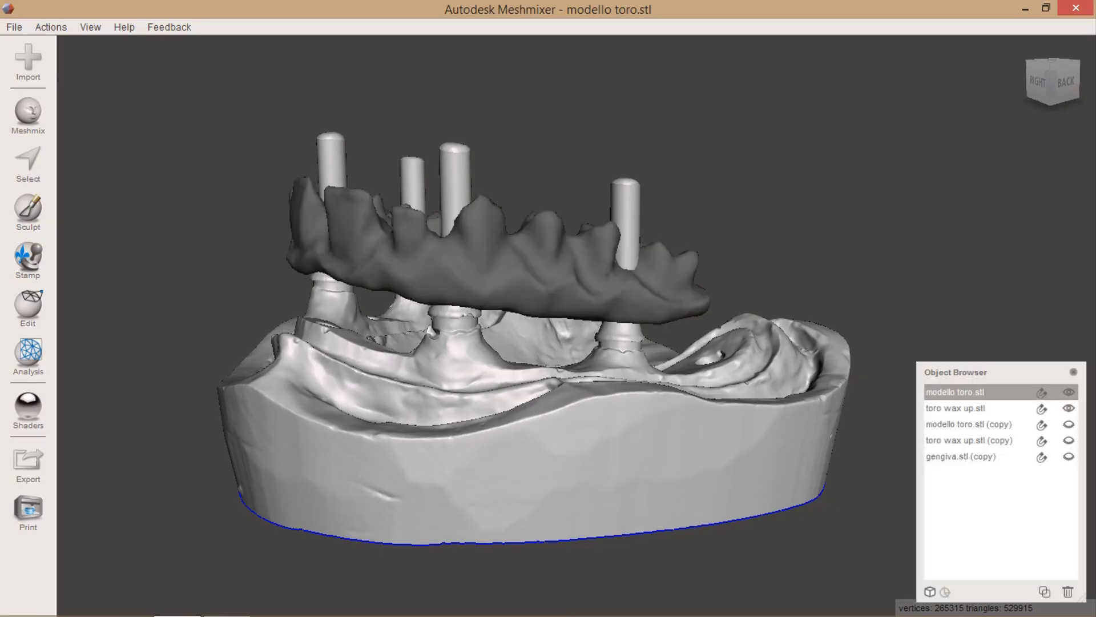
{"action": "left_click", "coordinate": [956, 408]}
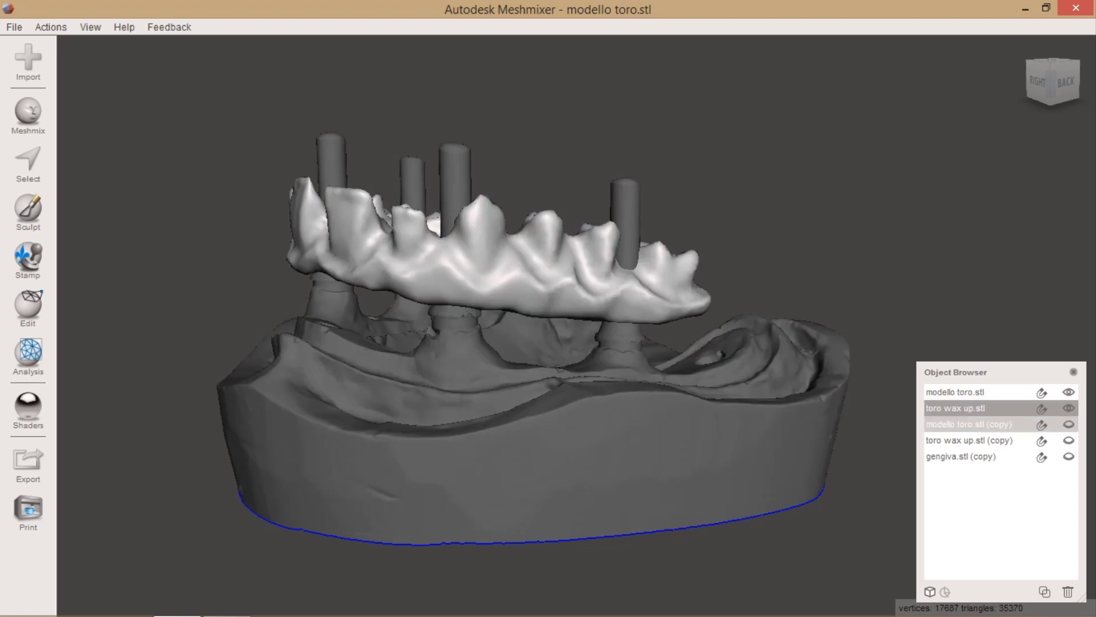
{"action": "left_click", "coordinate": [956, 391], "text": "shift"}
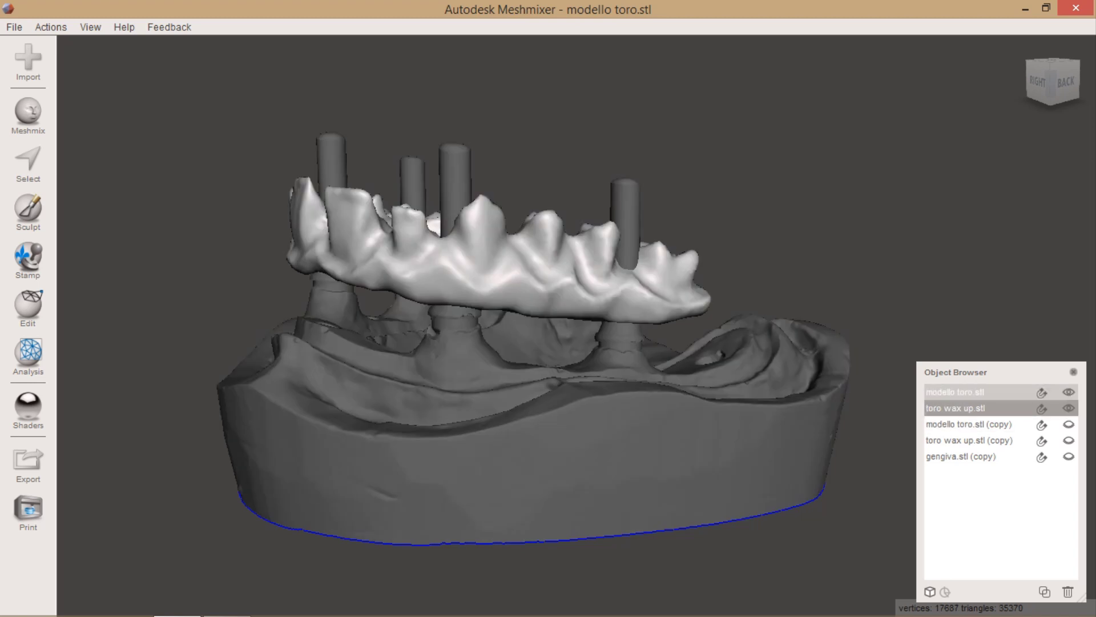
{"action": "left_click", "coordinate": [28, 308]}
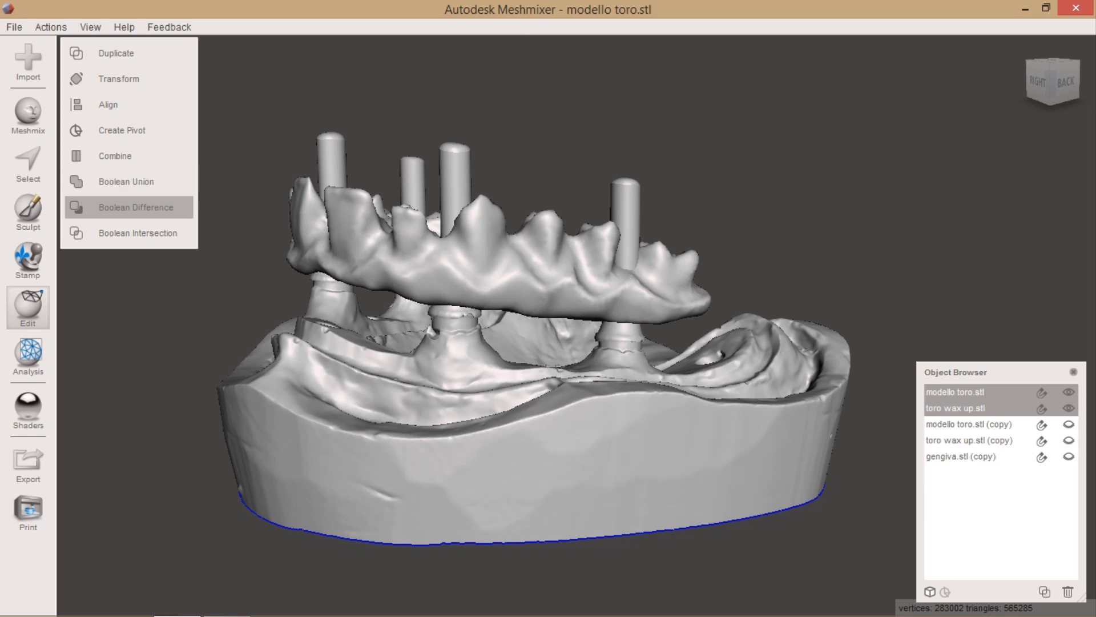
{"action": "left_click", "coordinate": [135, 206]}
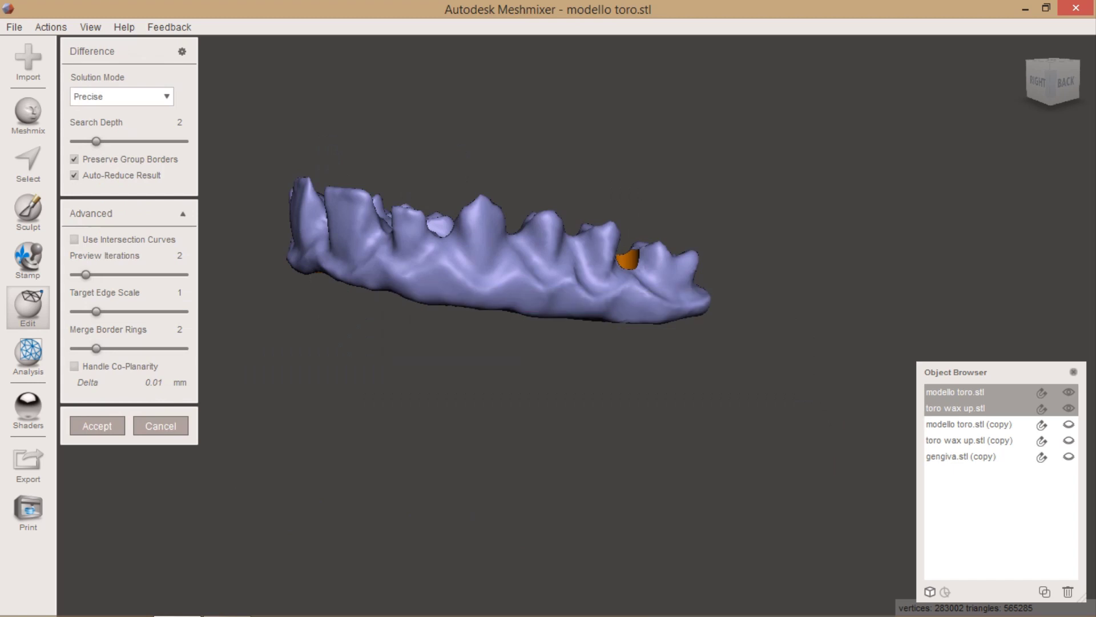
- Turn off Preserve Group Borders so the difference cuts four round holes through the wax-up
{"action": "mouse_move", "coordinate": [514, 240]}
{"action": "right_mouse_down"}
{"action": "mouse_move", "coordinate": [514, 320]}
{"action": "mouse_move", "coordinate": [594, 331]}
{"action": "mouse_move", "coordinate": [614, 263]}
{"action": "mouse_move", "coordinate": [559, 319]}
{"action": "mouse_move", "coordinate": [571, 322]}
{"action": "right_mouse_up"}
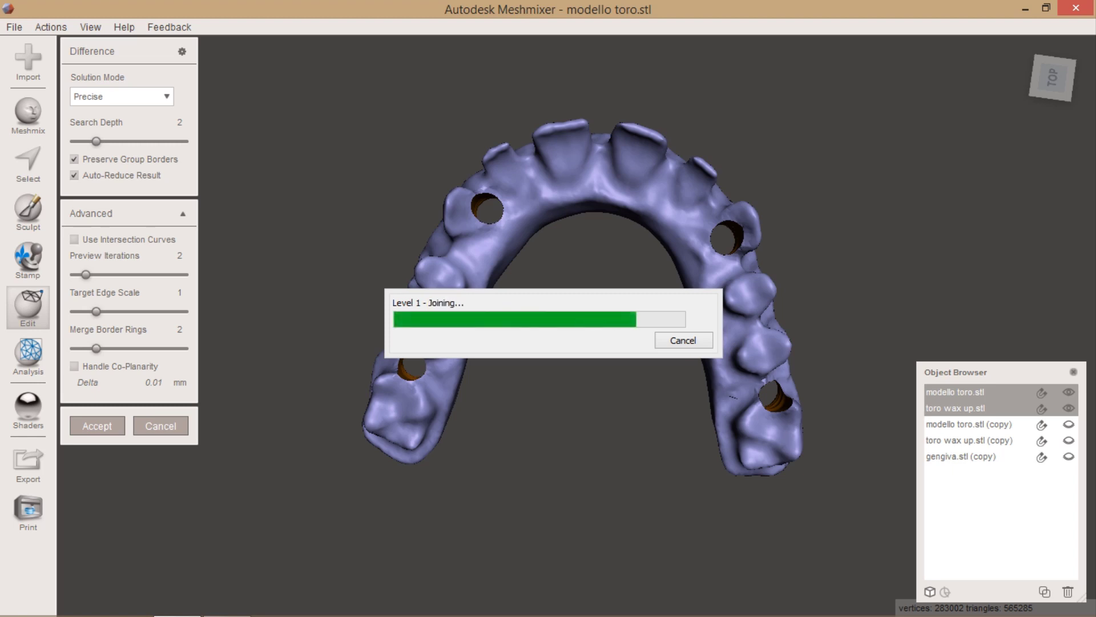
{"action": "left_click", "coordinate": [74, 159]}
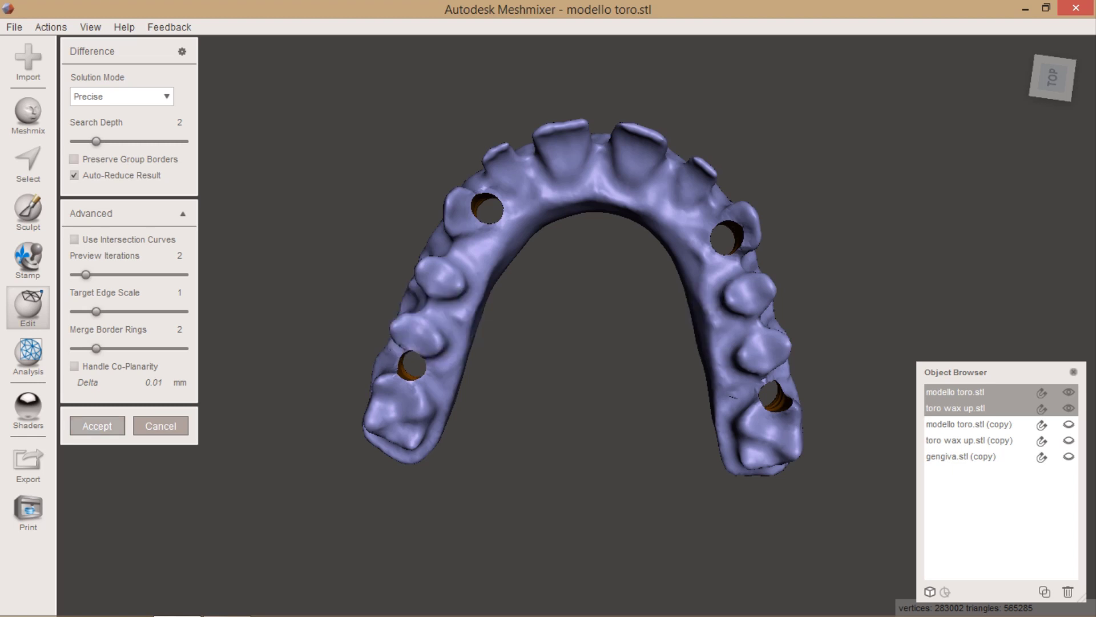